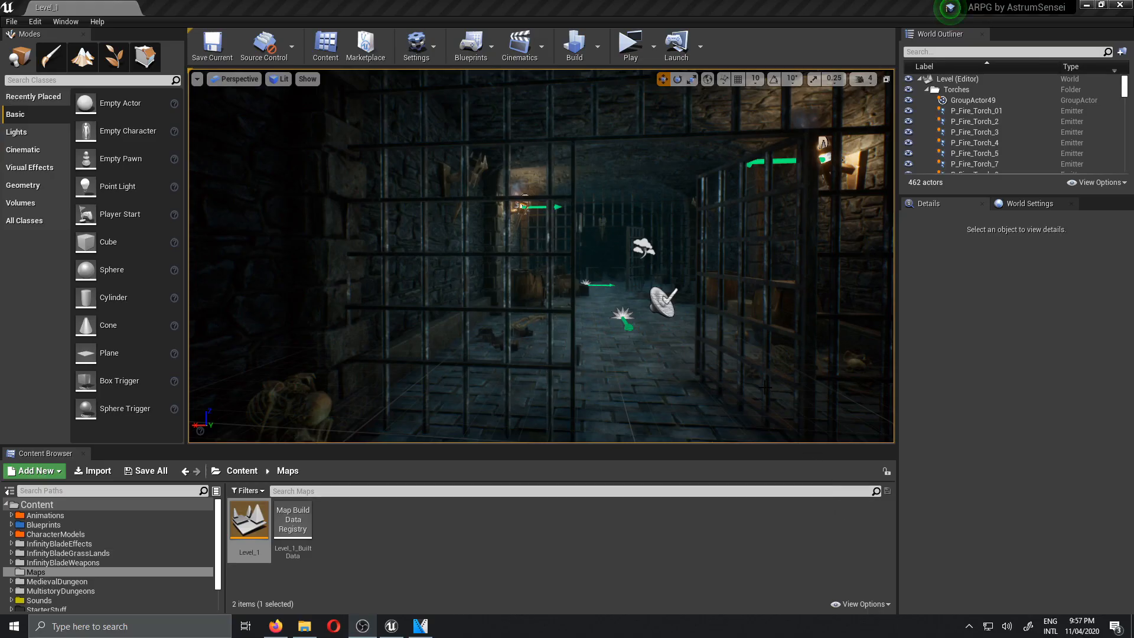
{"action": "right_click_drag", "start_coordinate": [693, 376], "coordinate": [748, 383]}
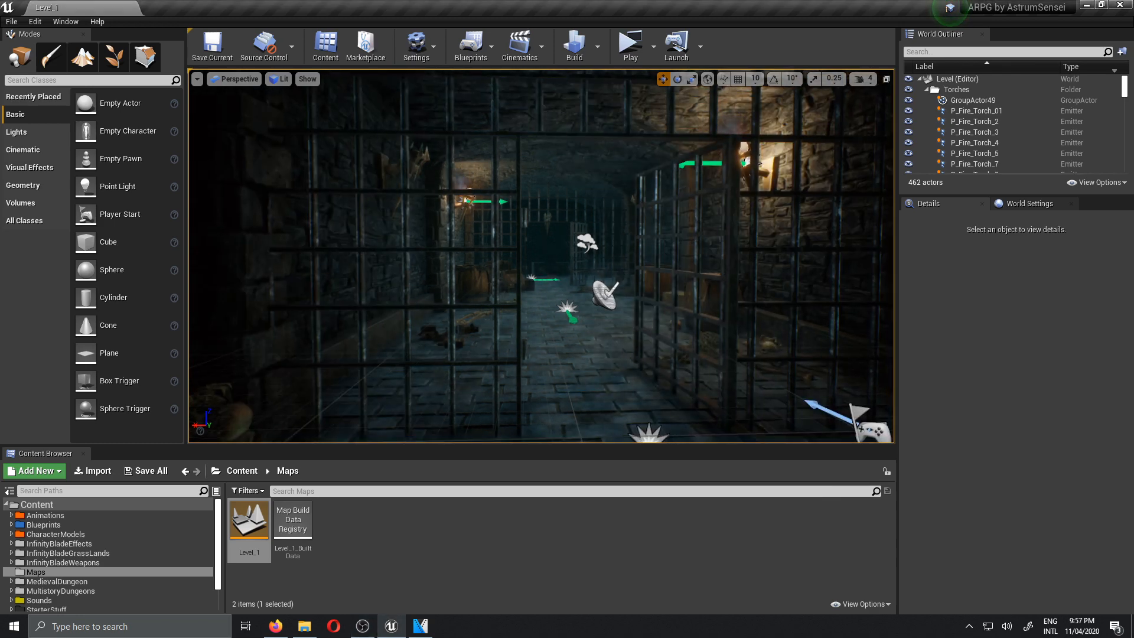
{"action": "right_click_drag", "start_coordinate": [748, 383], "coordinate": [760, 384]}
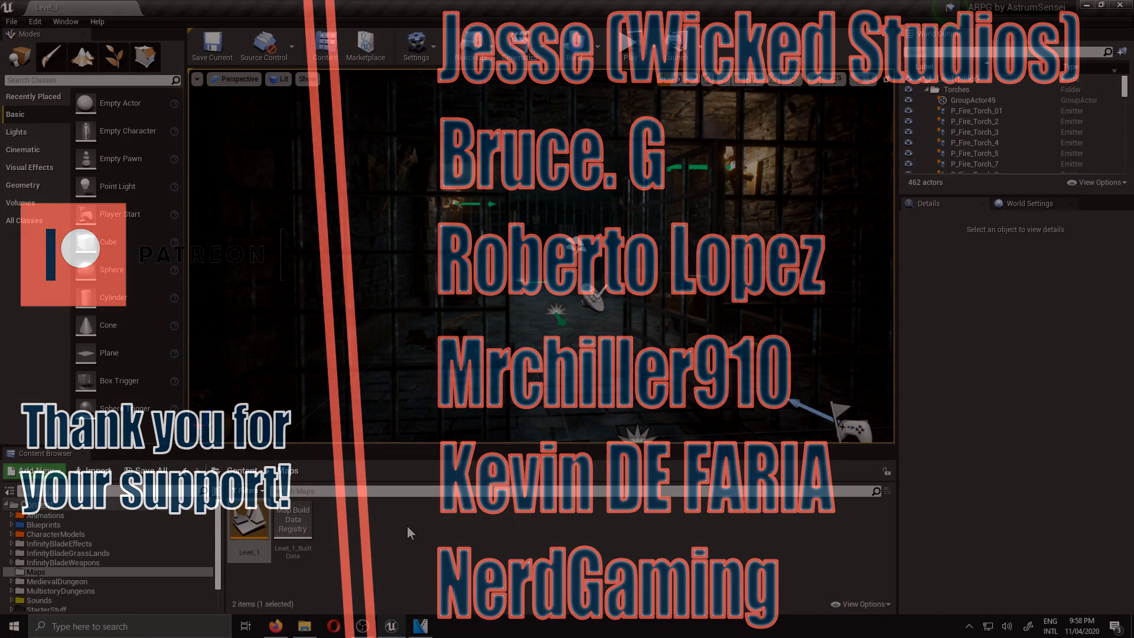
Switch to Firefox and preview the 3 Melee sounds and Knife sharpening slice 2 effects on OpenGameArt, then return to the Unreal Editor.
{"action": "left_click", "coordinate": [275, 625]}
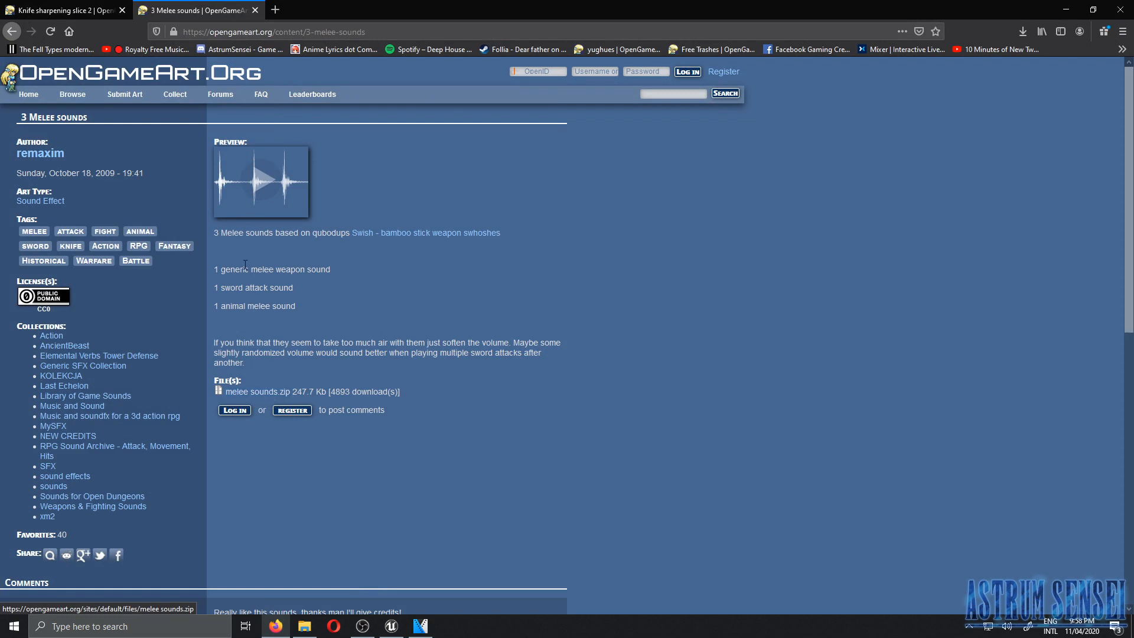
{"action": "left_click", "coordinate": [260, 180]}
{"action": "left_click_drag", "start_coordinate": [442, 356], "coordinate": [389, 342]}
{"action": "left_click", "coordinate": [377, 332]}
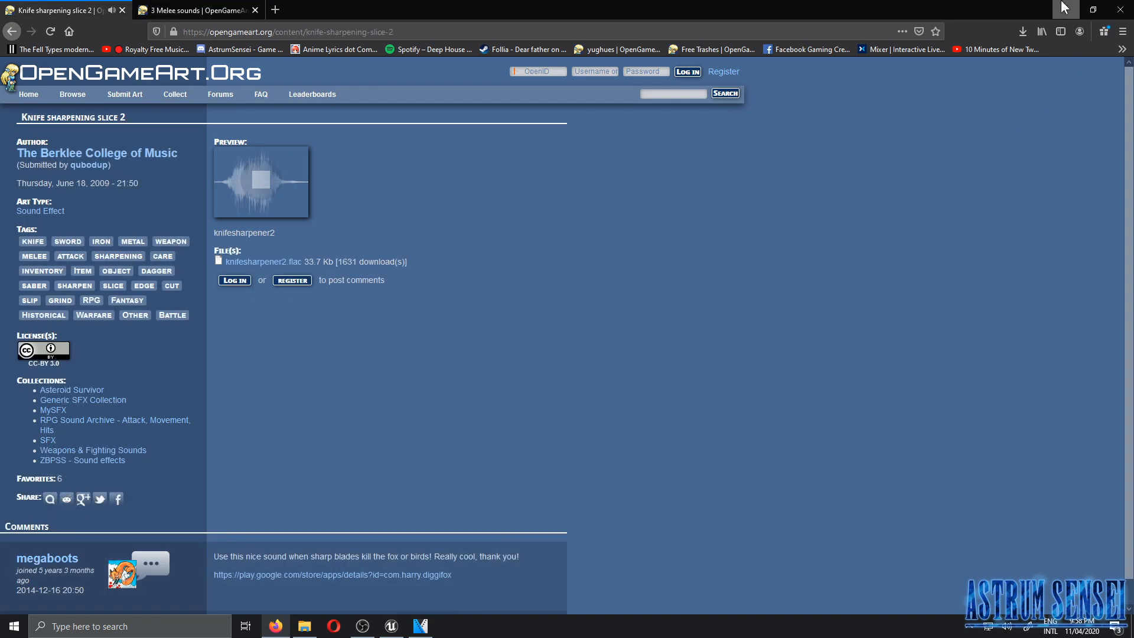
{"action": "left_click", "coordinate": [1065, 10]}
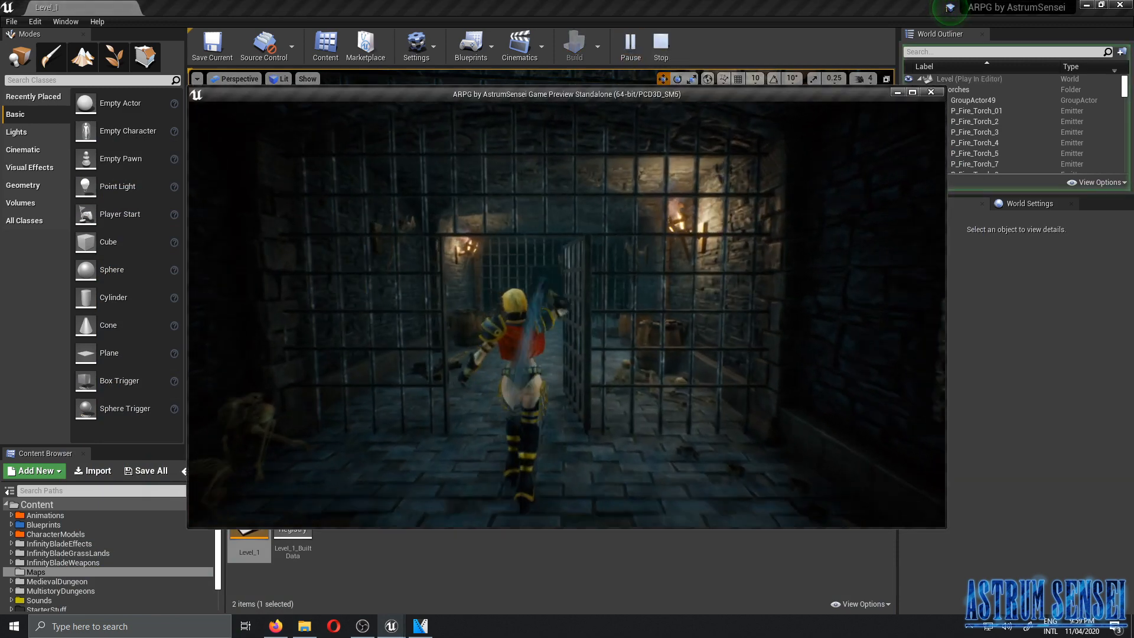
Run the character forward through the dungeon in the game preview, then end the play session.
{"action": "key", "text": "w"}
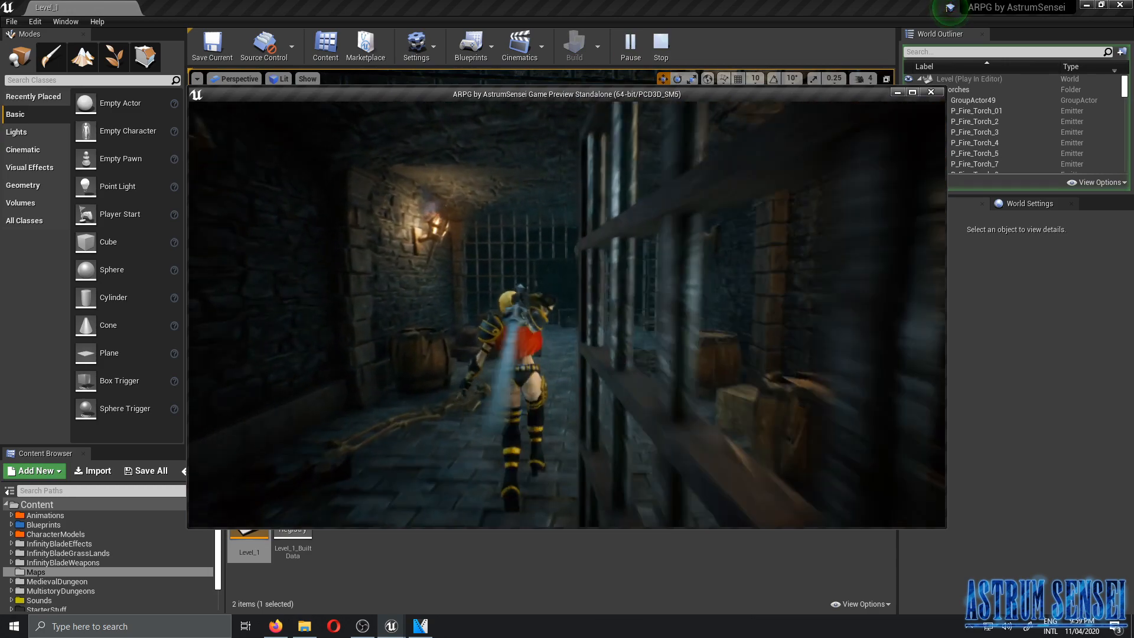
{"action": "key", "text": "w"}
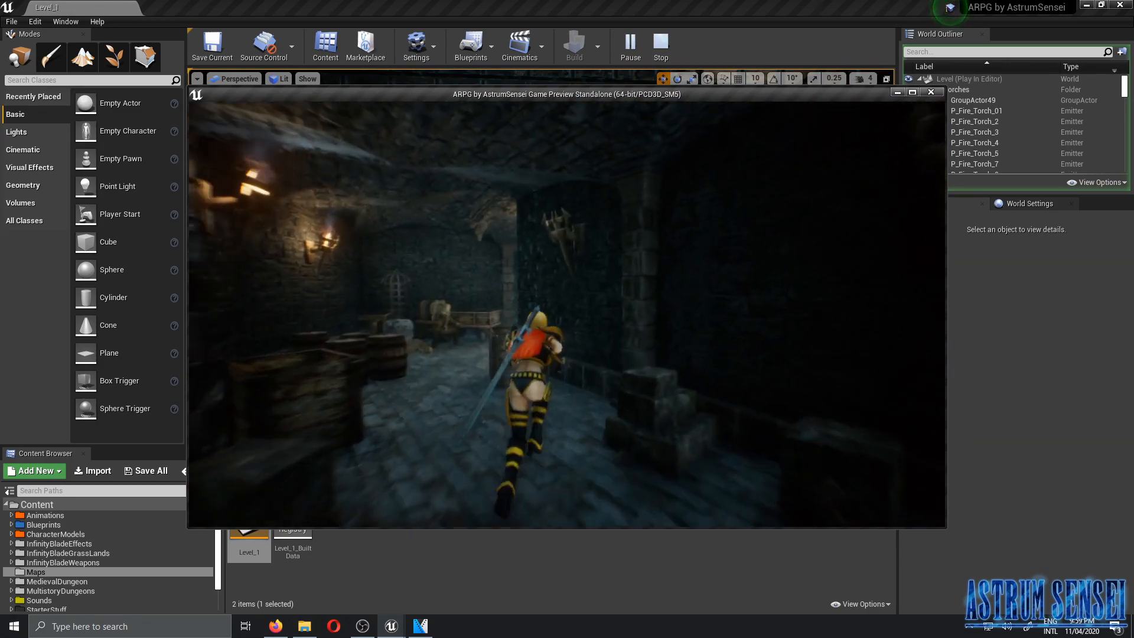
{"action": "key", "text": "w"}
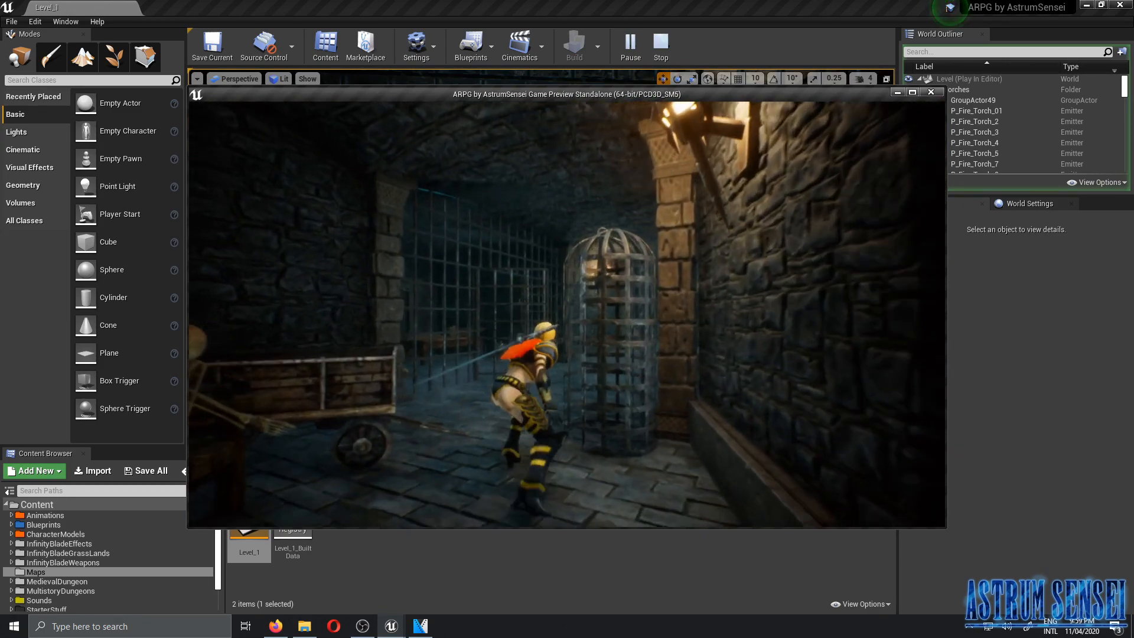
{"action": "key", "text": "w"}
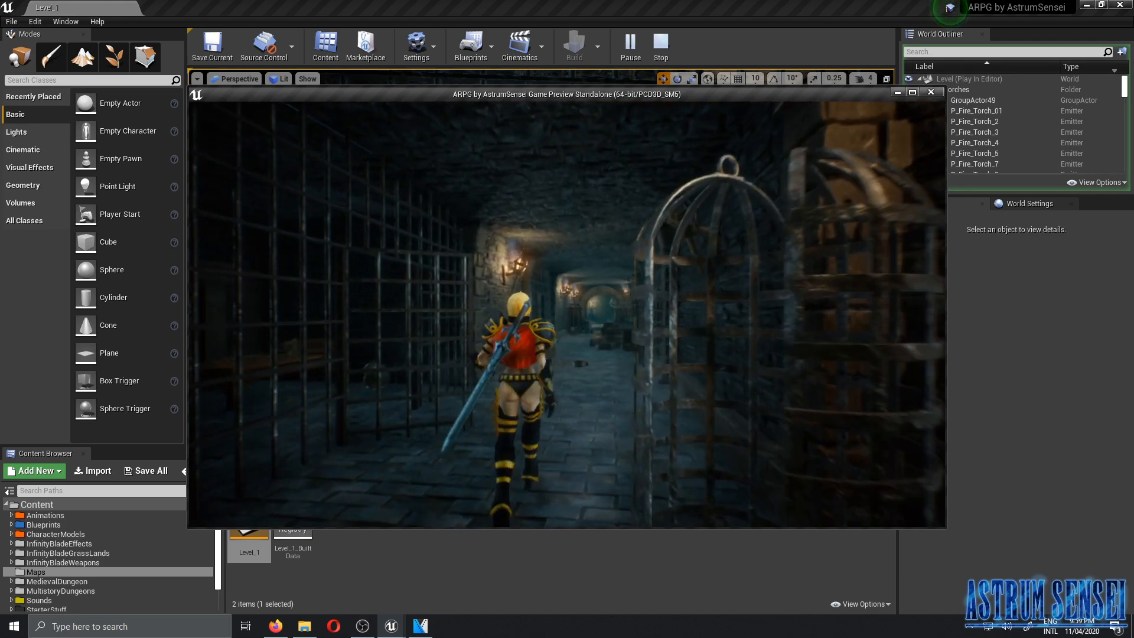
{"action": "key", "text": "Escape"}
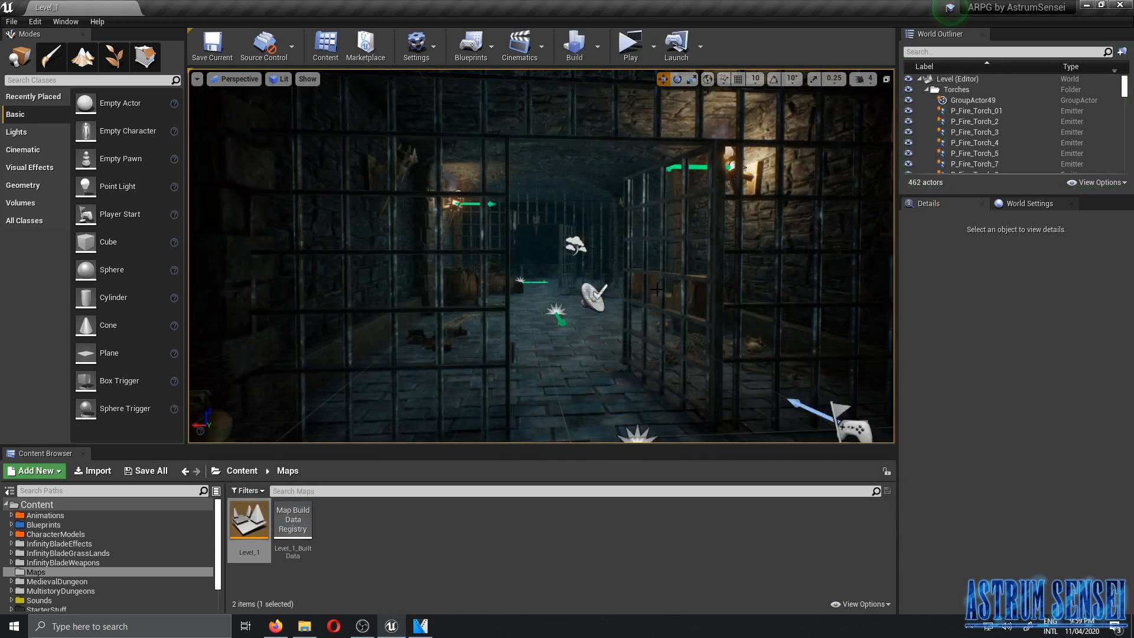
Import animal melee sound, melee sound and sword sound from the melee sounds folder on disk into the project's Sounds/SFX folder.
{"action": "left_click", "coordinate": [47, 599]}
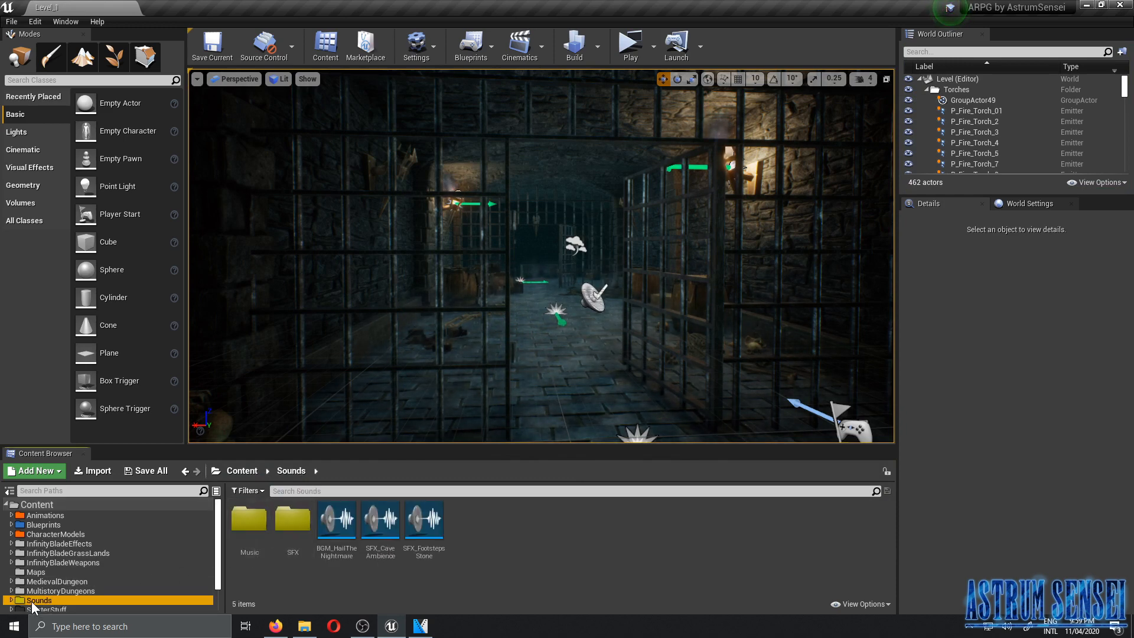
{"action": "double_click", "coordinate": [289, 521]}
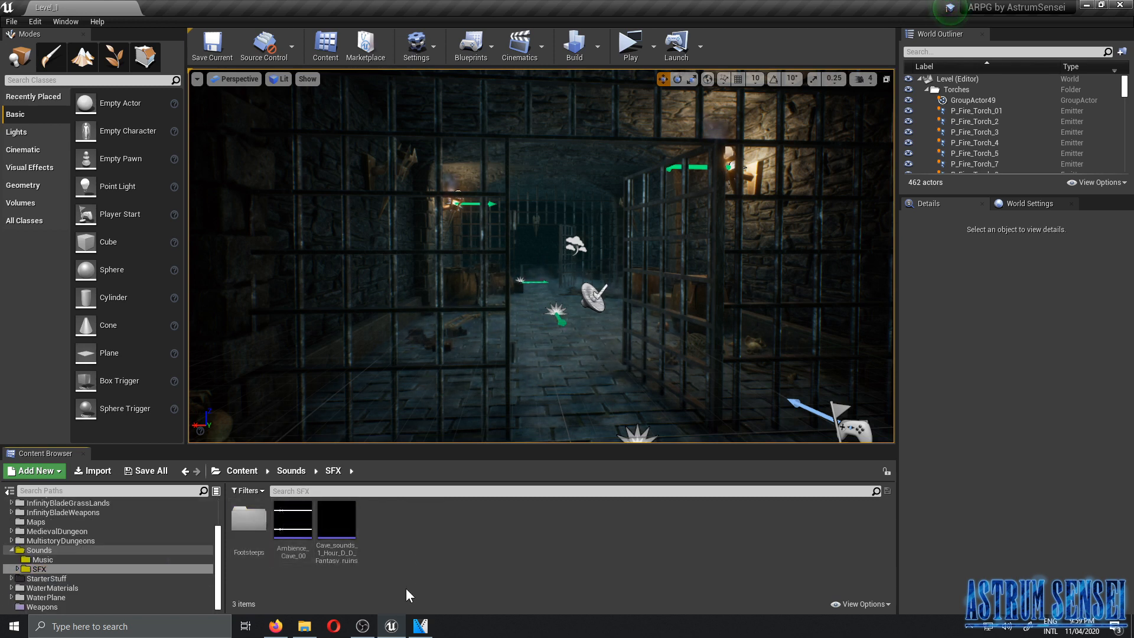
{"action": "left_click", "coordinate": [304, 627]}
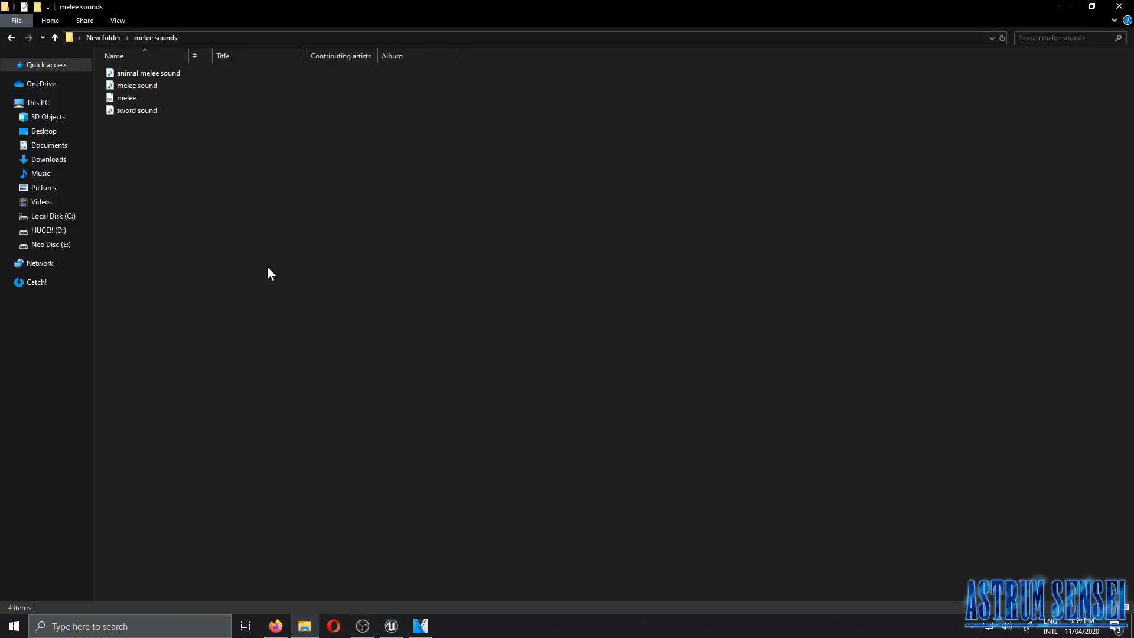
{"action": "left_click_drag", "start_coordinate": [381, 6], "coordinate": [913, 191]}
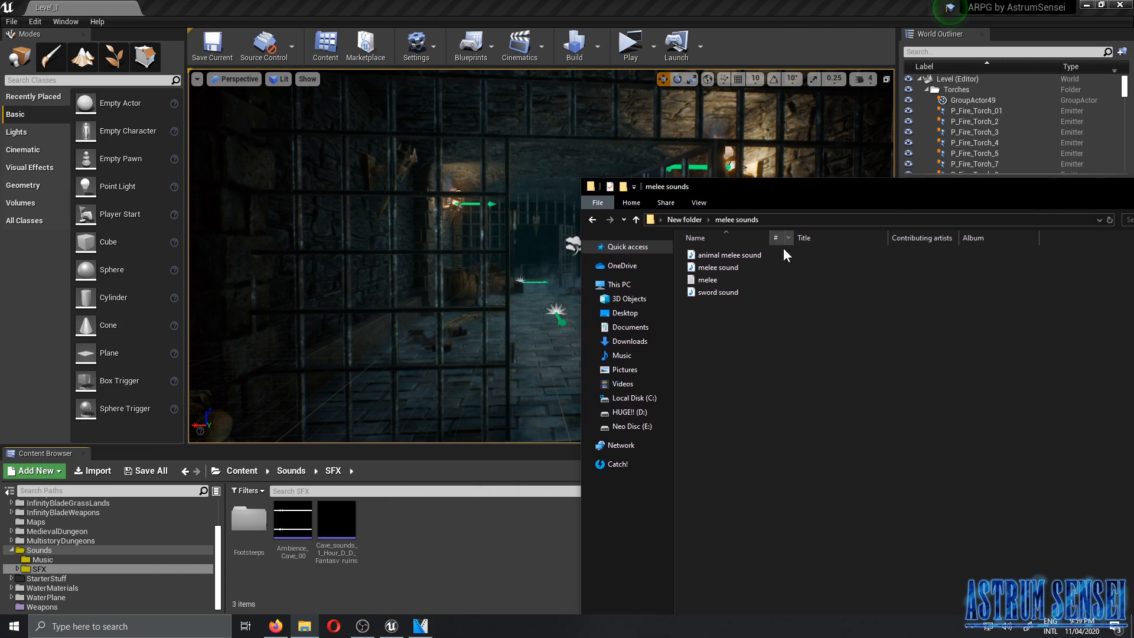
{"action": "left_click", "coordinate": [753, 253]}
{"action": "left_click", "coordinate": [725, 269], "text": "ctrl"}
{"action": "left_click", "coordinate": [726, 292], "text": "ctrl"}
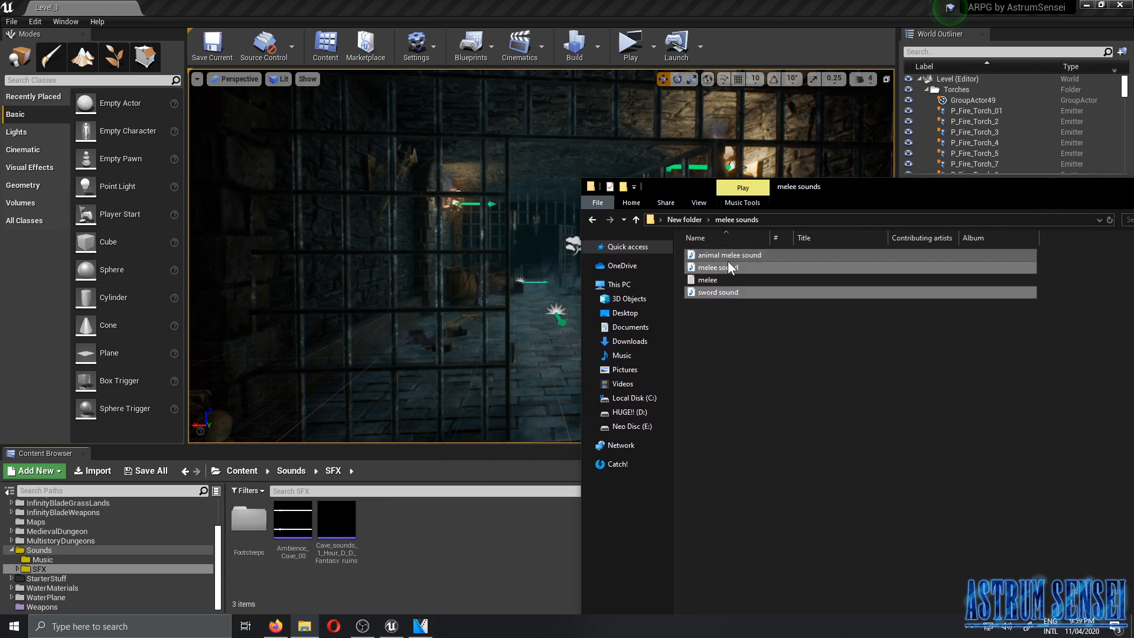
{"action": "left_click_drag", "start_coordinate": [549, 369], "coordinate": [443, 562]}
Import the knifesharpener2 audio file from the parent folder, New folder, into Sounds/SFX.
{"action": "key", "text": "alt+Up"}
{"action": "left_click_drag", "start_coordinate": [948, 189], "coordinate": [834, 195]}
{"action": "left_click_drag", "start_coordinate": [1093, 295], "coordinate": [445, 589]}
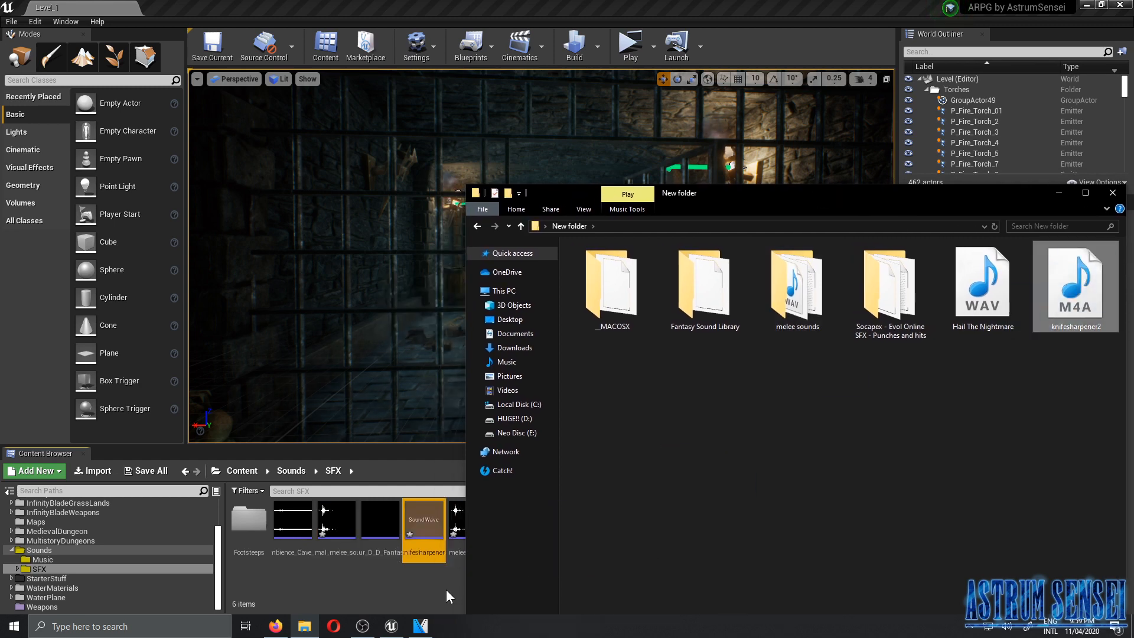
{"action": "left_click", "coordinate": [446, 590]}
Play back the imported knifesharpener2 sound wave to check it.
{"action": "left_click", "coordinate": [426, 524]}
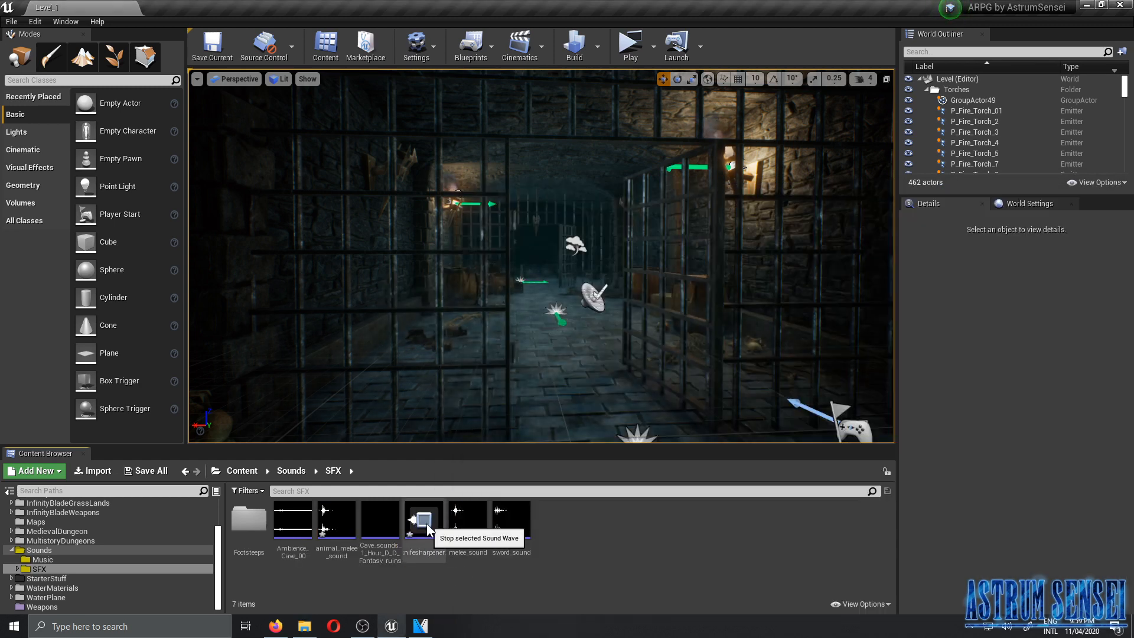
{"action": "right_click", "coordinate": [428, 537]}
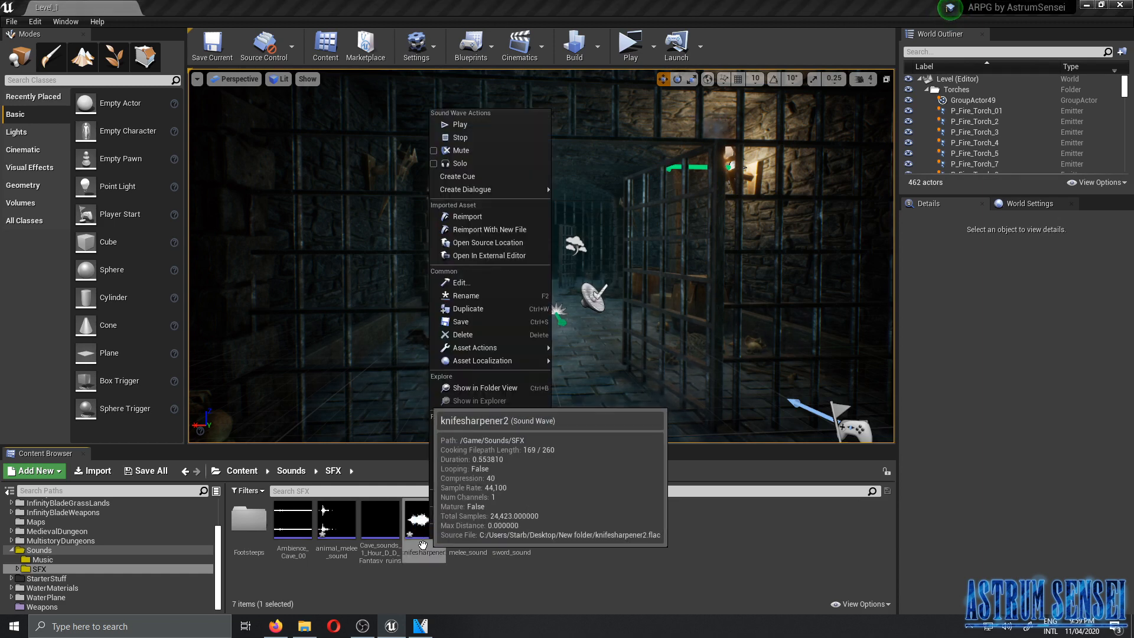
{"action": "left_click", "coordinate": [427, 578]}
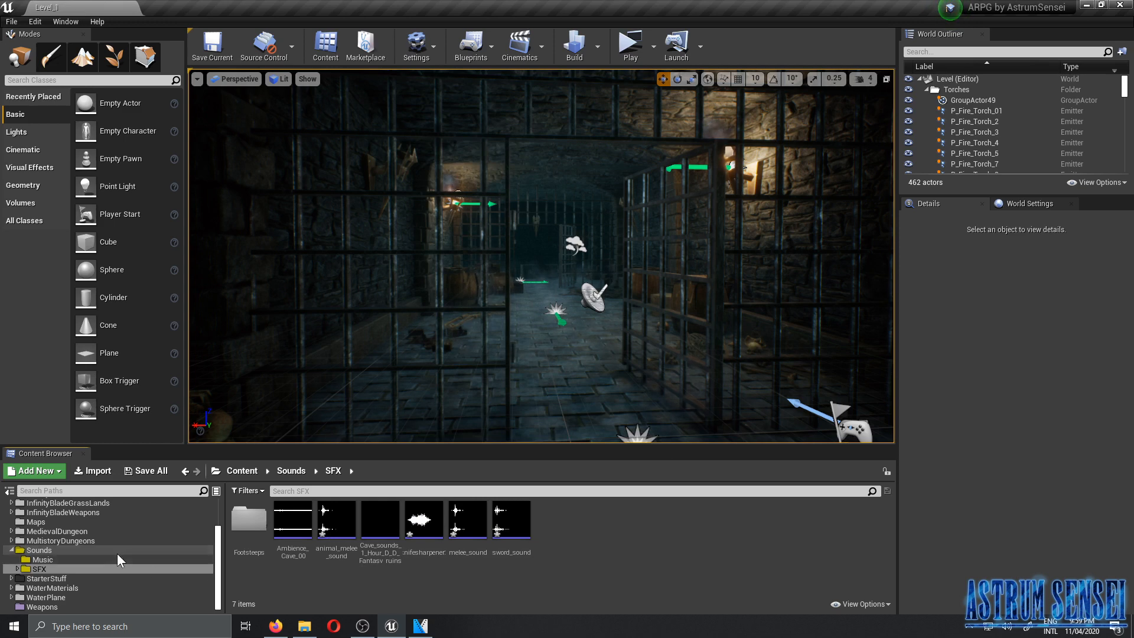
Open Equip_Over_Shoulder_Montage from the Animations/Combat folder.
{"action": "scroll", "coordinate": [117, 553], "scroll_direction": "up", "scroll_amount": 3}
{"action": "left_click", "coordinate": [57, 514]}
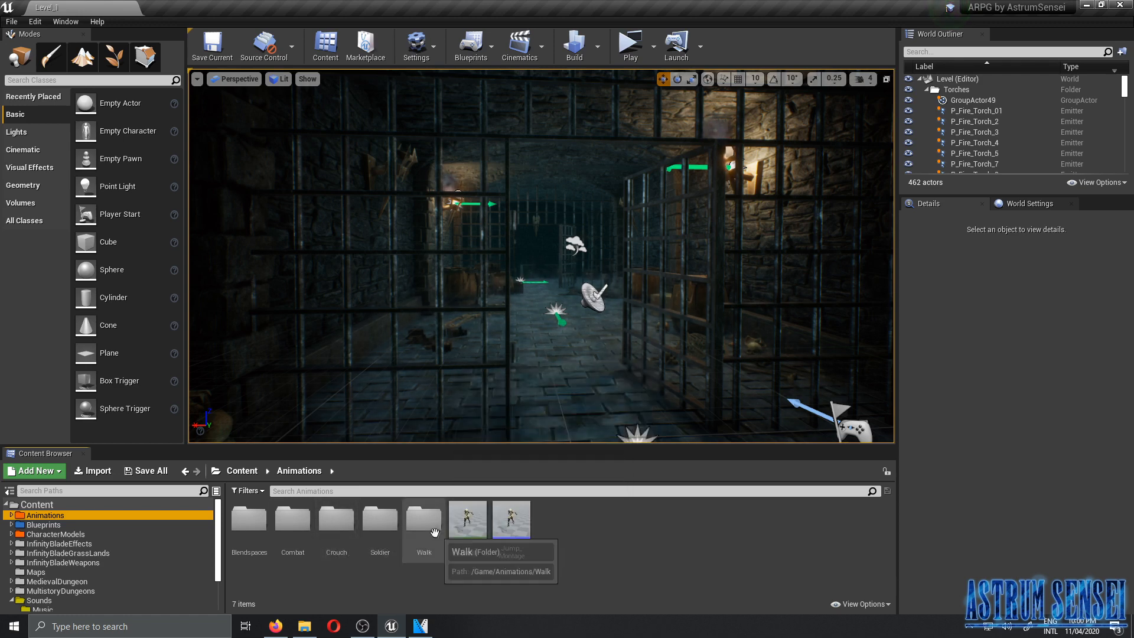
{"action": "double_click", "coordinate": [293, 519]}
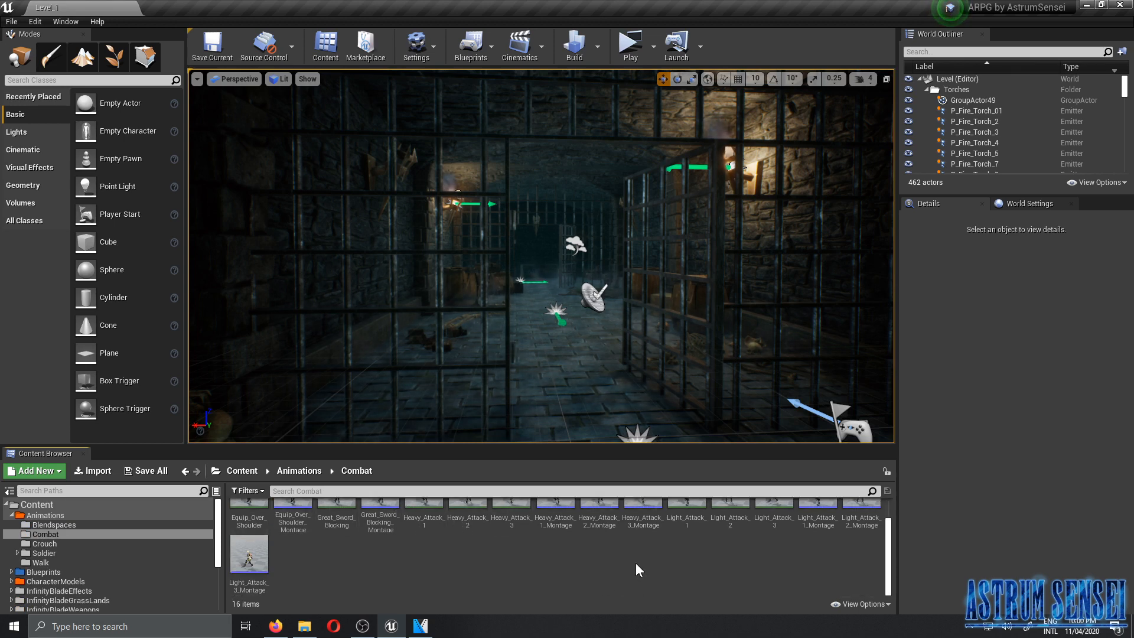
{"action": "scroll", "coordinate": [367, 571], "scroll_direction": "up", "scroll_amount": 1}
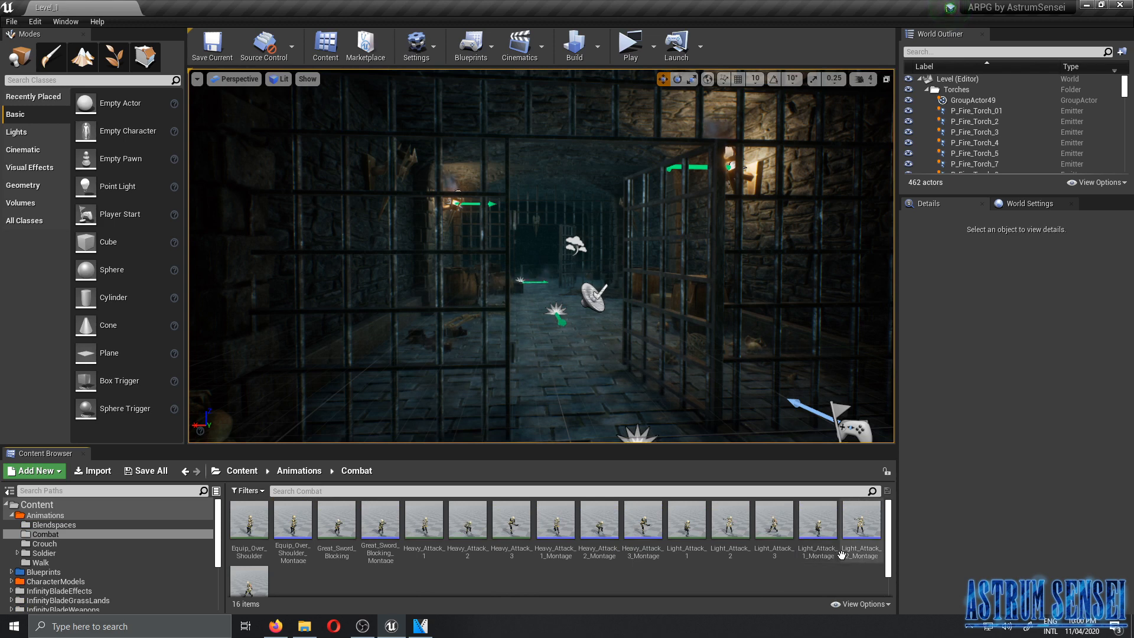
{"action": "double_click", "coordinate": [295, 521]}
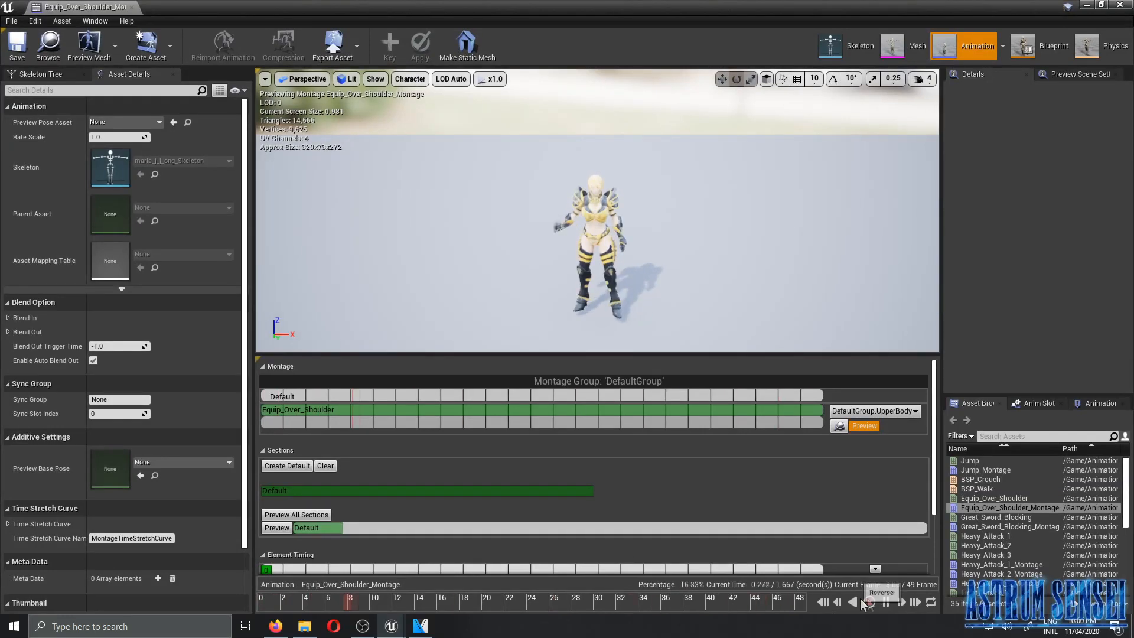
Add a Play Sound notify to the equip montage at about frame 32, where the hand reaches over the shoulder.
{"action": "left_click", "coordinate": [884, 601]}
{"action": "left_click_drag", "start_coordinate": [935, 479], "coordinate": [928, 544]}
{"action": "left_click_drag", "start_coordinate": [555, 604], "coordinate": [617, 598]}
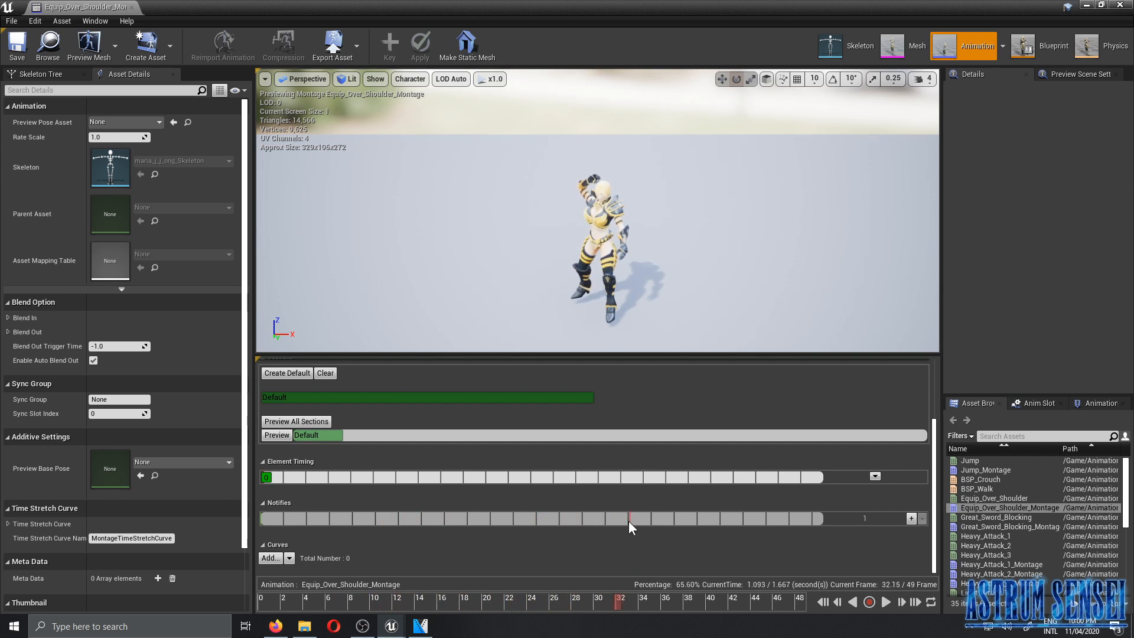
{"action": "right_click", "coordinate": [628, 521]}
{"action": "mouse_move", "coordinate": [654, 536]}
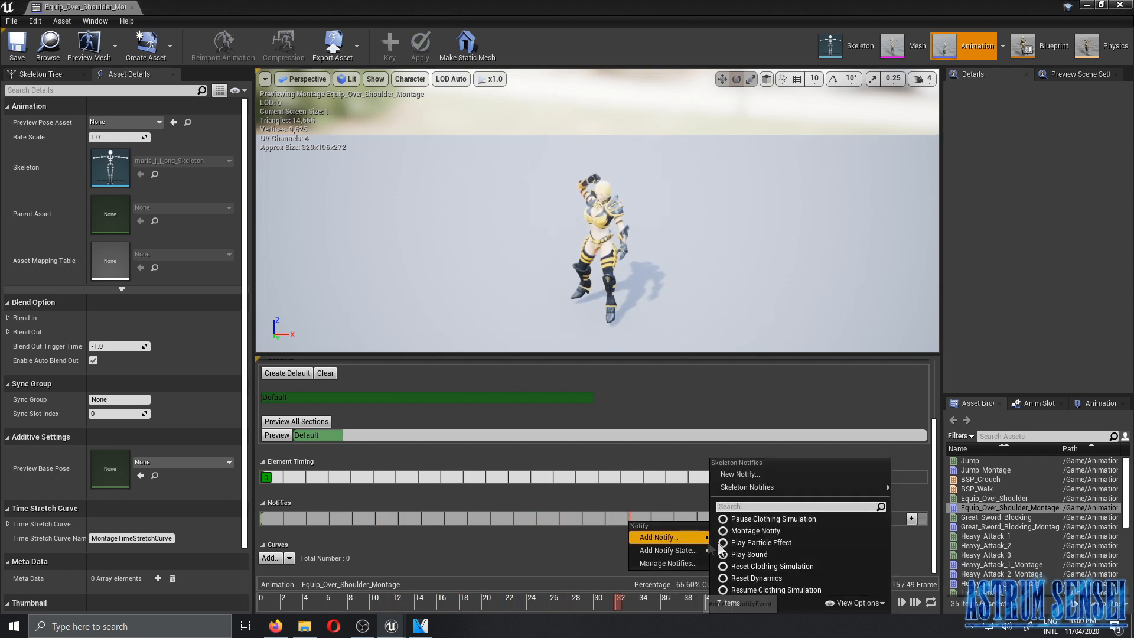
{"action": "left_click", "coordinate": [755, 555]}
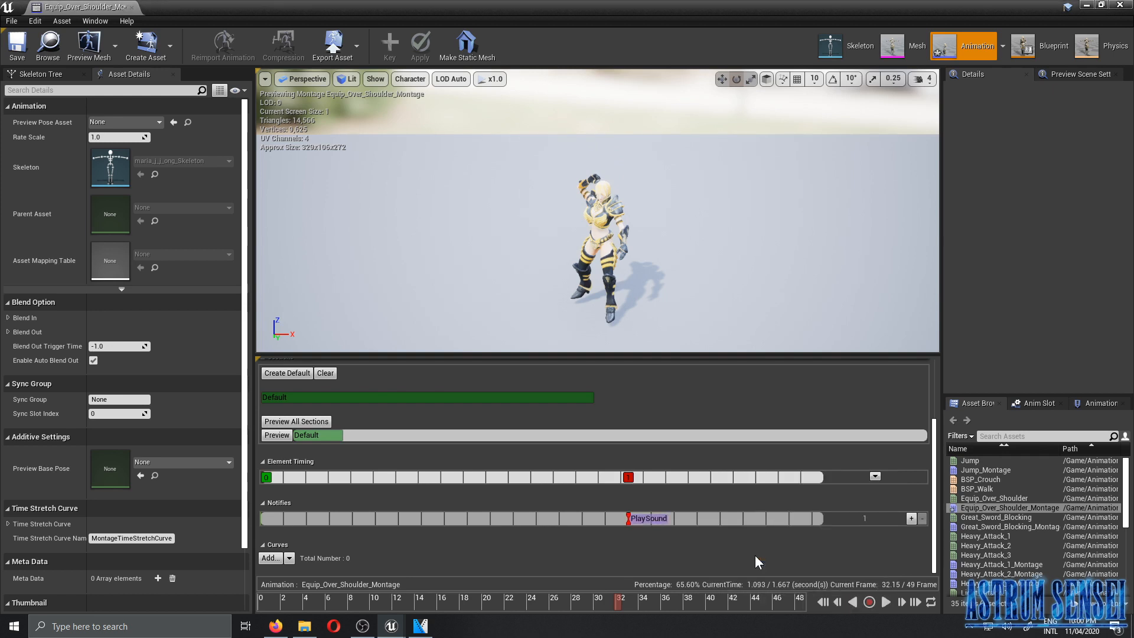
Assign knifesharpener2 as the Play Sound notify's sound and play the montage.
{"action": "left_click", "coordinate": [647, 519]}
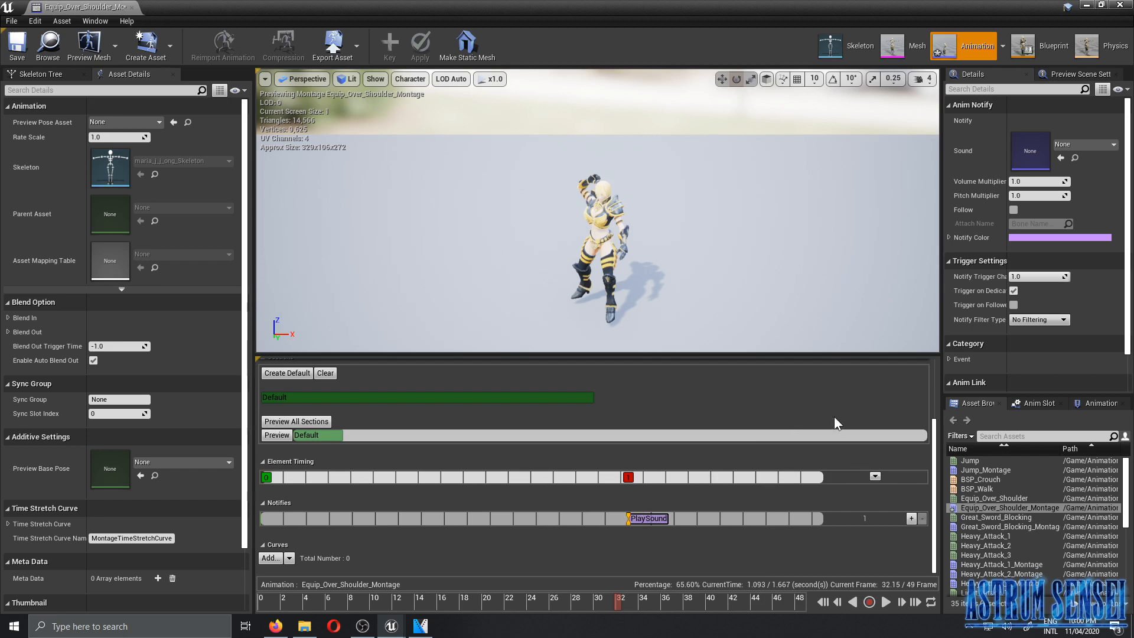
{"action": "left_click", "coordinate": [986, 289]}
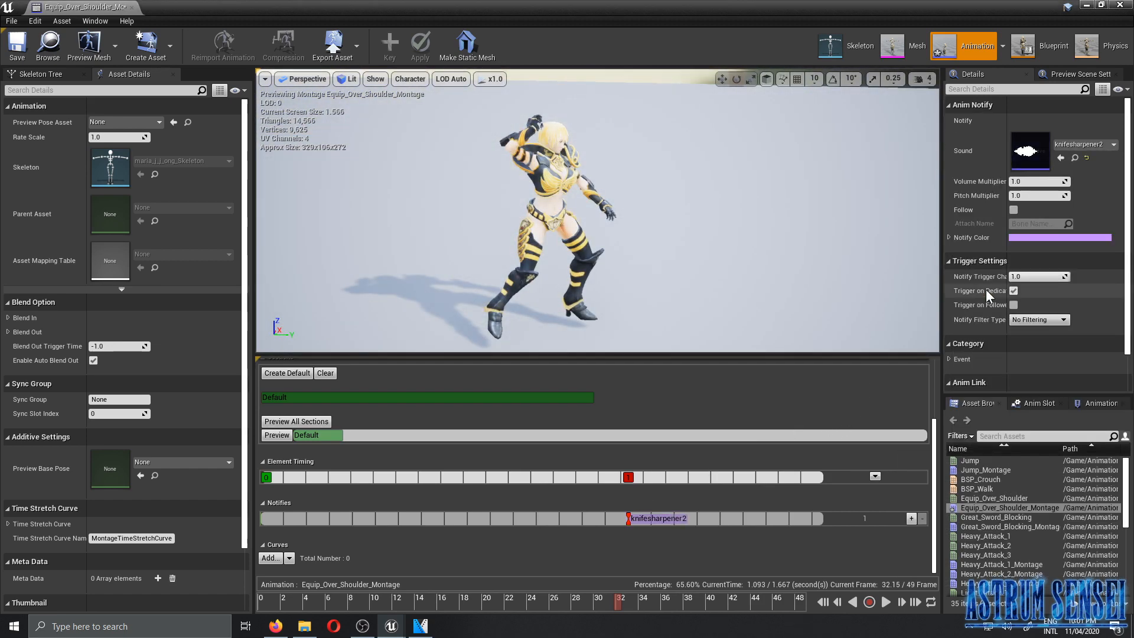
{"action": "left_click", "coordinate": [884, 604]}
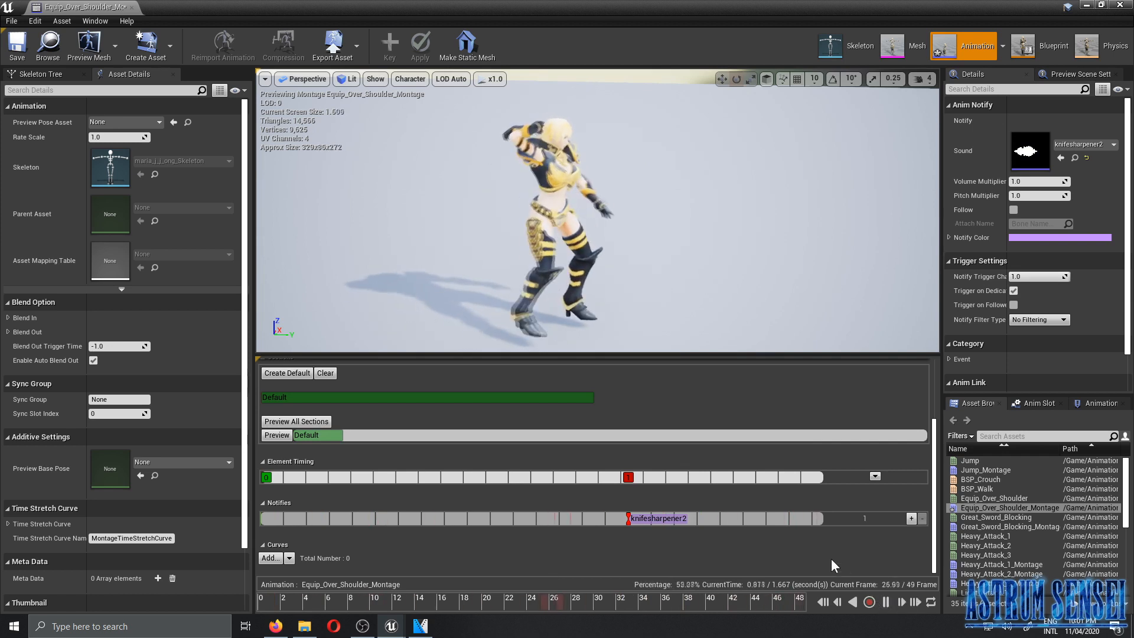
Lower the knifesharpener2 notify's Pitch Multiplier, trying 0.3 and 0 while the montage plays.
{"action": "left_click", "coordinate": [1022, 196]}
{"action": "type", "text": "0."}
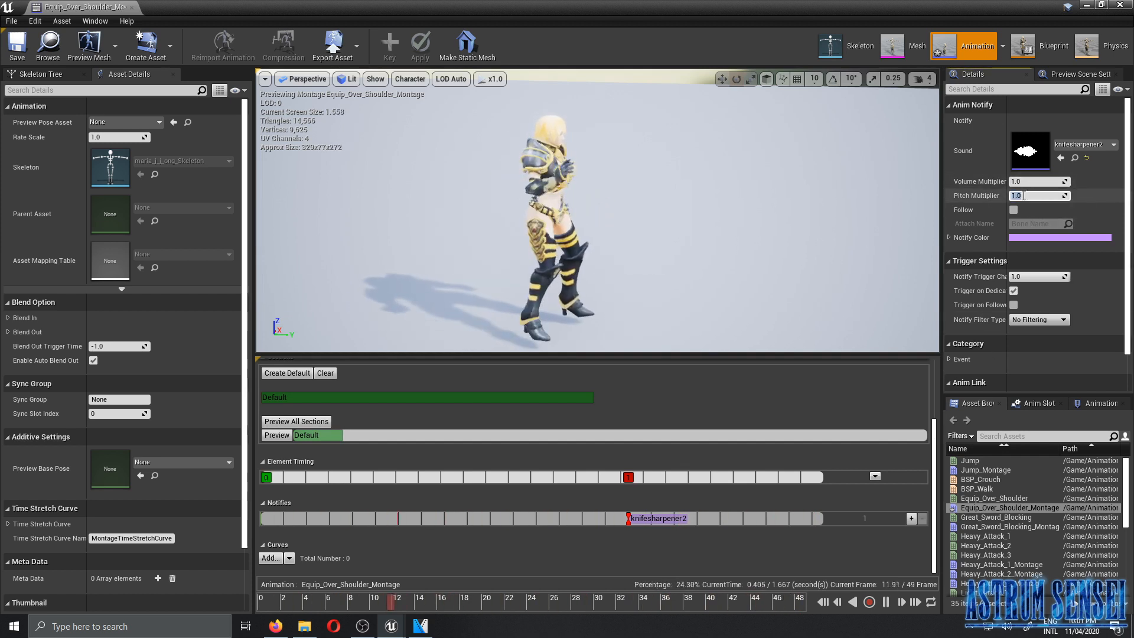
{"action": "type", "text": "3"}
{"action": "key", "text": "Return"}
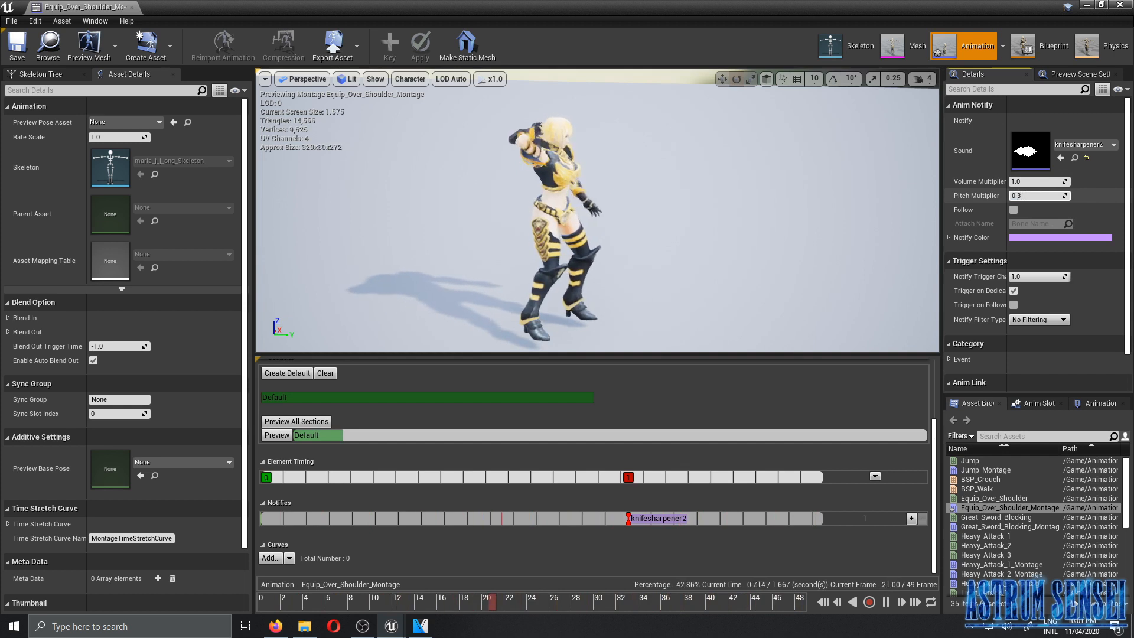
{"action": "left_click_drag", "start_coordinate": [1023, 196], "coordinate": [1018, 196]}
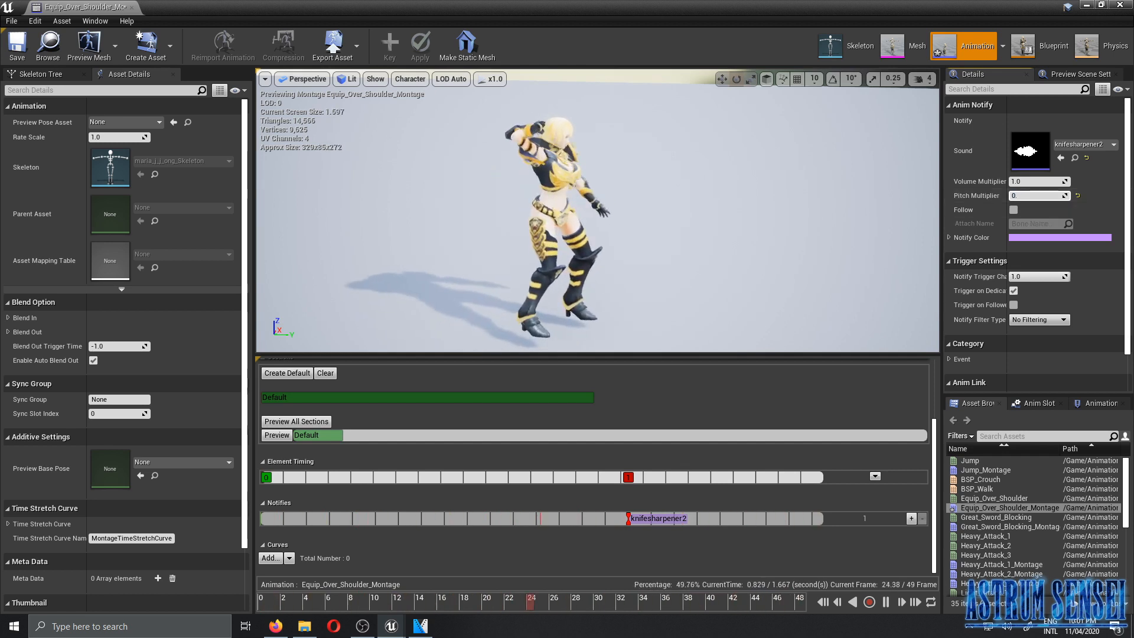
{"action": "type", "text": "0."}
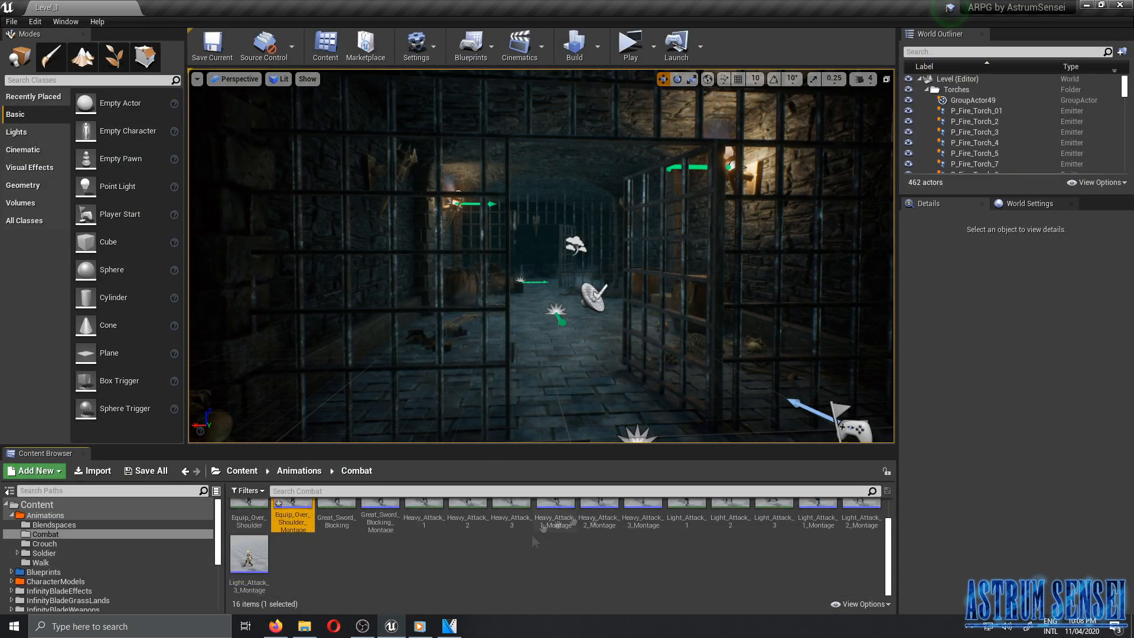
Open Light_Attack_1_Montage and add a Play Sound notify at about frame 16, where the sword swing starts.
{"action": "double_click", "coordinate": [817, 507]}
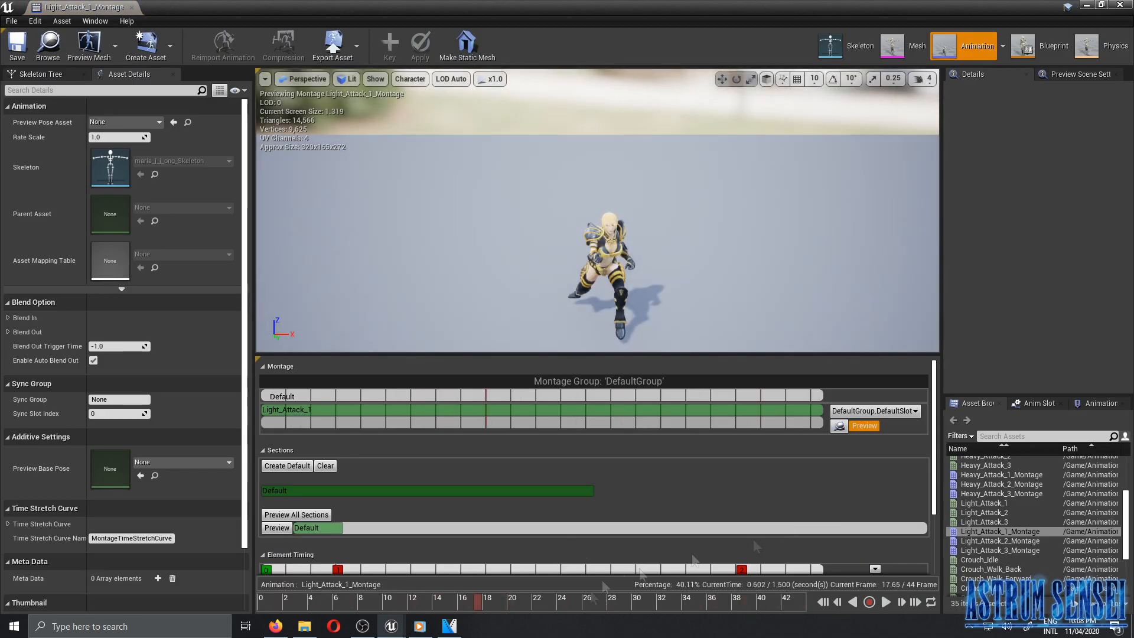
{"action": "scroll", "coordinate": [430, 546], "scroll_direction": "down", "scroll_amount": 3}
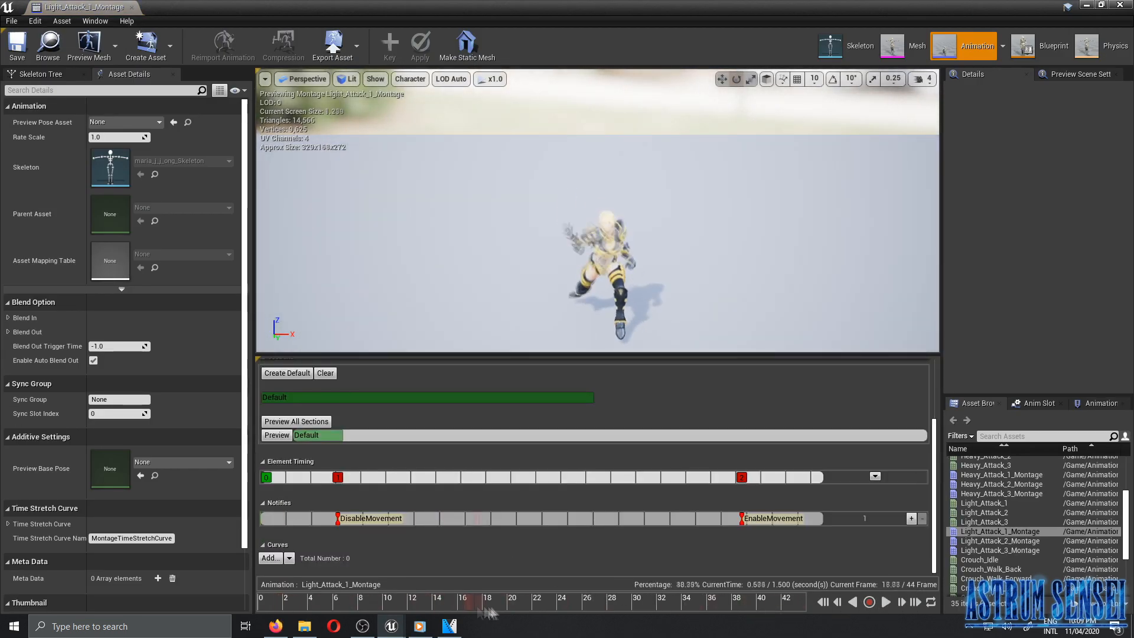
{"action": "right_click", "coordinate": [466, 518]}
{"action": "mouse_move", "coordinate": [502, 532]}
{"action": "left_click", "coordinate": [585, 554]}
Assign sword_sound as the sound of Light_Attack_1_Montage's Play Sound notify.
{"action": "left_click", "coordinate": [1083, 144]}
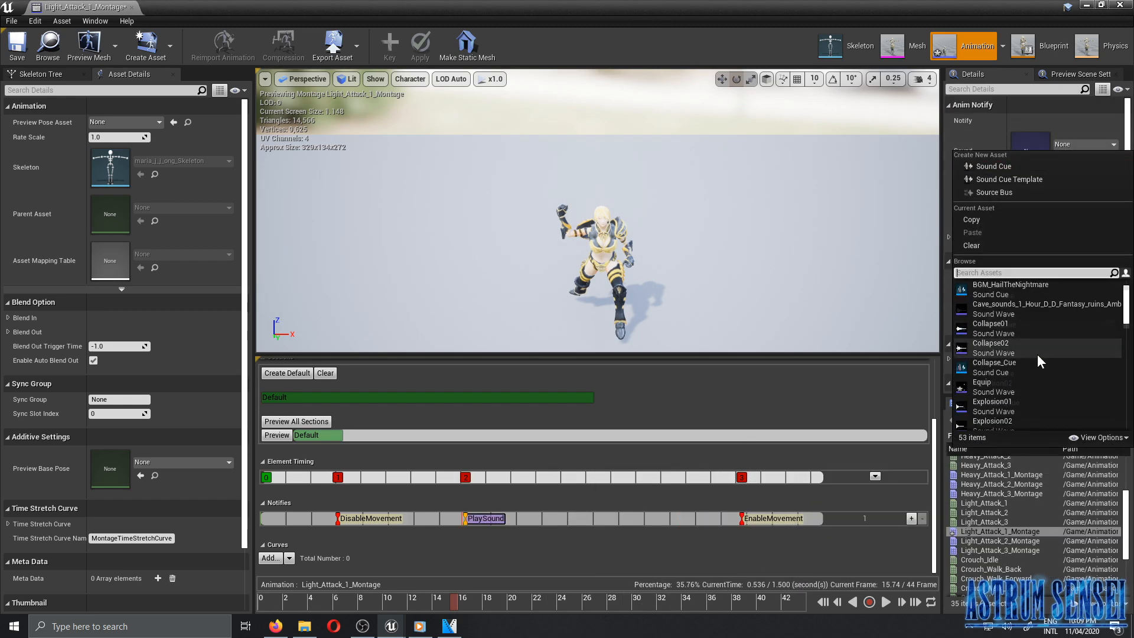
{"action": "scroll", "coordinate": [1036, 355], "scroll_direction": "down", "scroll_amount": 3}
{"action": "left_click_drag", "start_coordinate": [1128, 335], "coordinate": [1125, 417]}
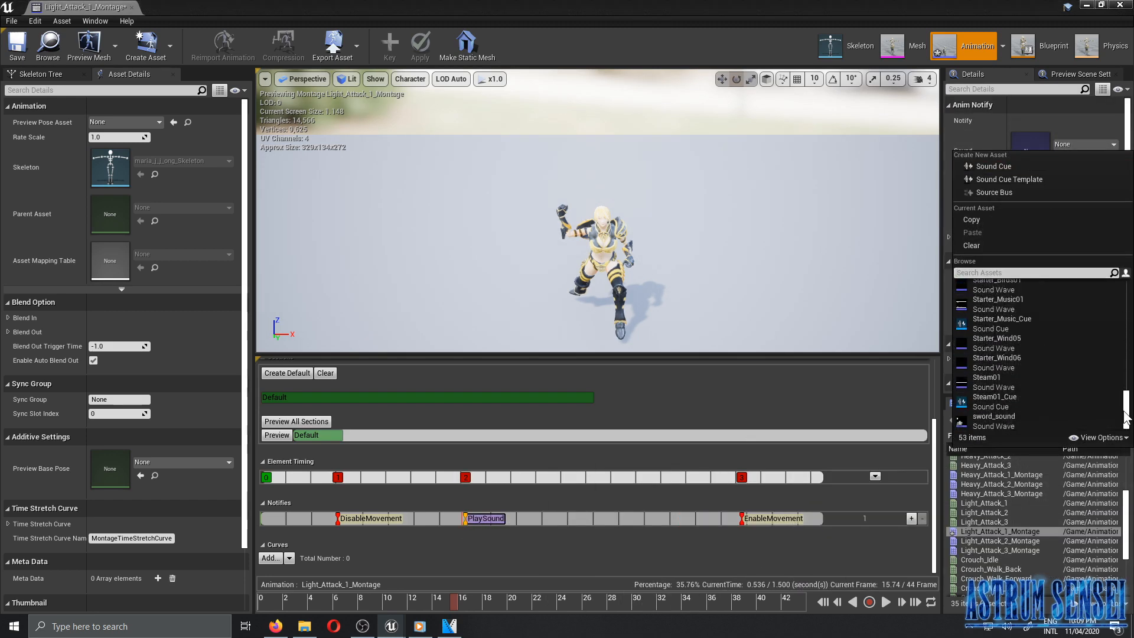
{"action": "left_click", "coordinate": [1026, 417]}
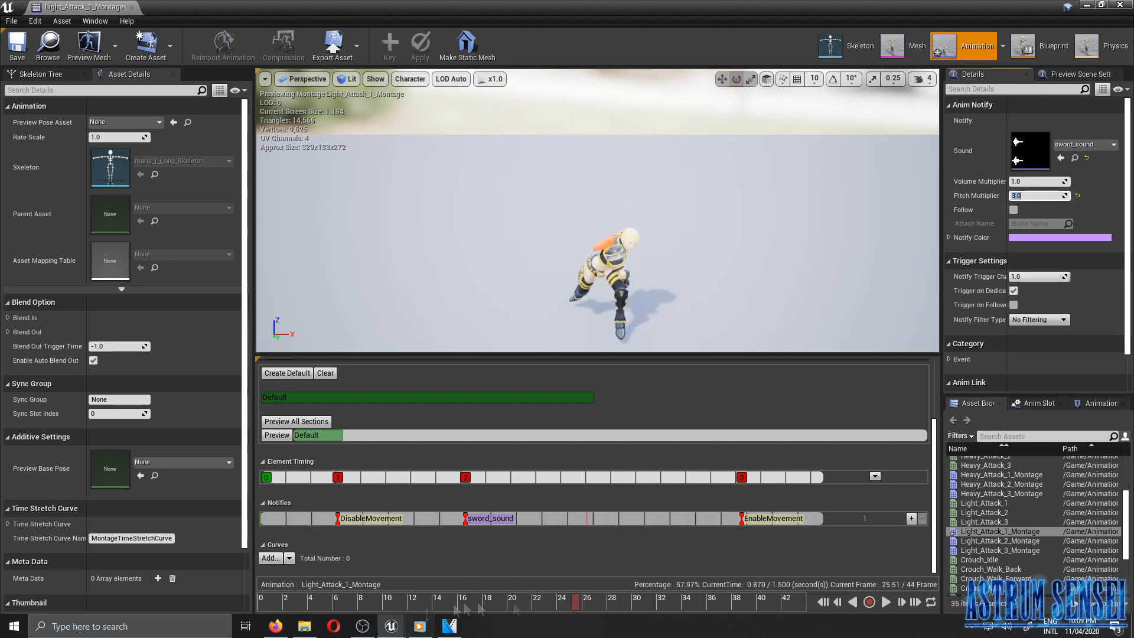
Play the montage and set the sword_sound notify's Pitch Multiplier to 1.2 and Volume Multiplier to 0.2.
{"action": "left_click", "coordinate": [884, 601]}
{"action": "left_click_drag", "start_coordinate": [1037, 181], "coordinate": [1003, 182]}
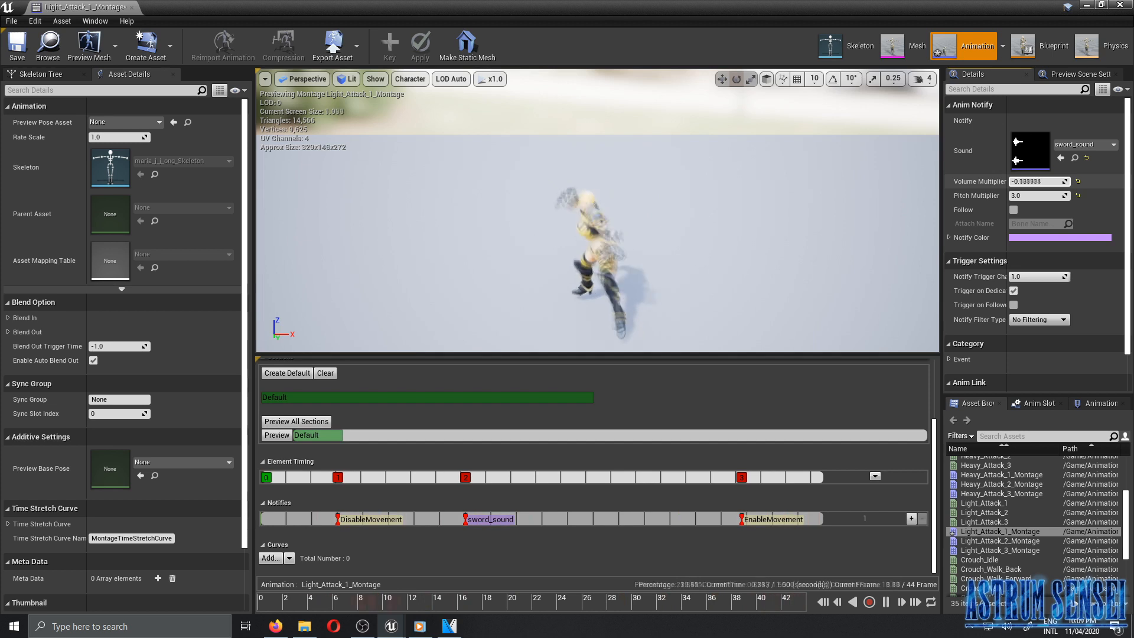
{"action": "left_click", "coordinate": [1015, 196]}
{"action": "type", "text": "1.2"}
{"action": "left_click", "coordinate": [1018, 182]}
{"action": "left_click_drag", "start_coordinate": [1016, 182], "coordinate": [1076, 183]}
{"action": "type", "text": "2"}
Preview animal_melee_sound from the Sounds/SFX folder.
{"action": "double_click", "coordinate": [732, 7]}
{"action": "scroll", "coordinate": [65, 552], "scroll_direction": "down", "scroll_amount": 4}
{"action": "left_click", "coordinate": [46, 563]}
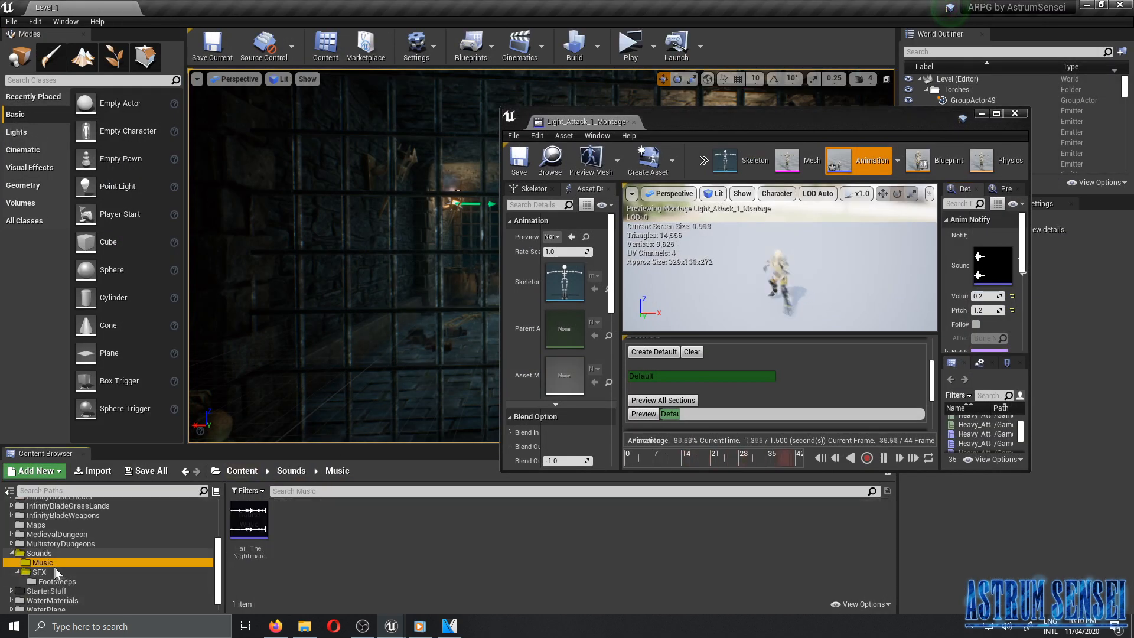
{"action": "left_click", "coordinate": [57, 572]}
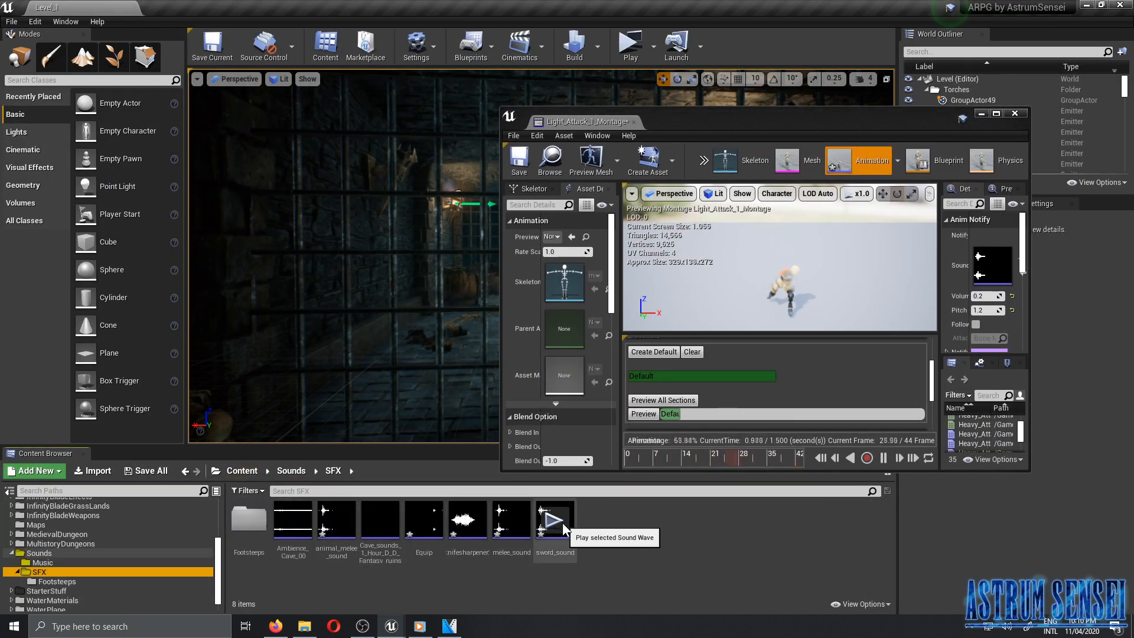
{"action": "left_click", "coordinate": [333, 520]}
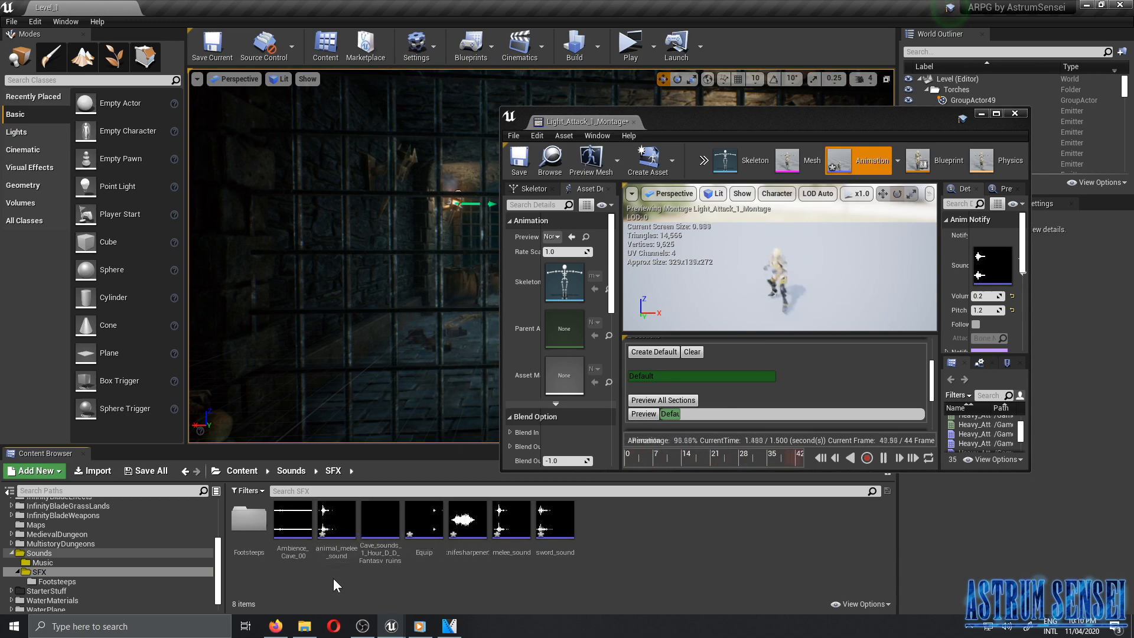
Open Light_Attack_2_Montage from the Animations/Combat folder.
{"action": "scroll", "coordinate": [104, 555], "scroll_direction": "up", "scroll_amount": 4}
{"action": "left_click", "coordinate": [59, 515]}
{"action": "double_click", "coordinate": [298, 525]}
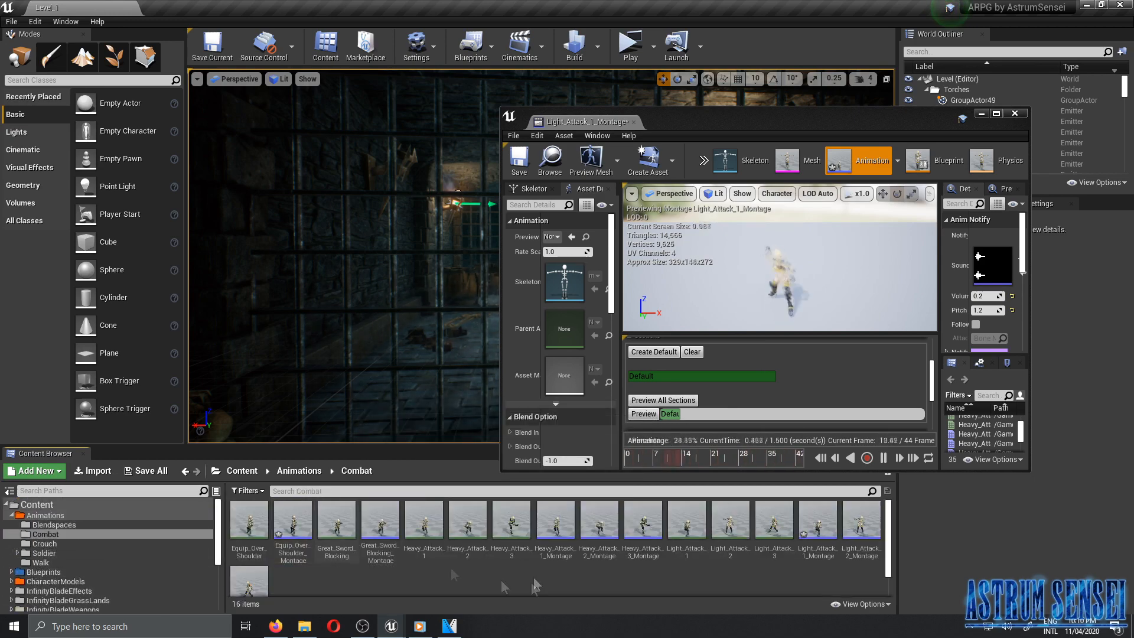
{"action": "double_click", "coordinate": [861, 523]}
Add a Play Sound notify to Light_Attack_2_Montage at about frame 22.
{"action": "mouse_move", "coordinate": [348, 617]}
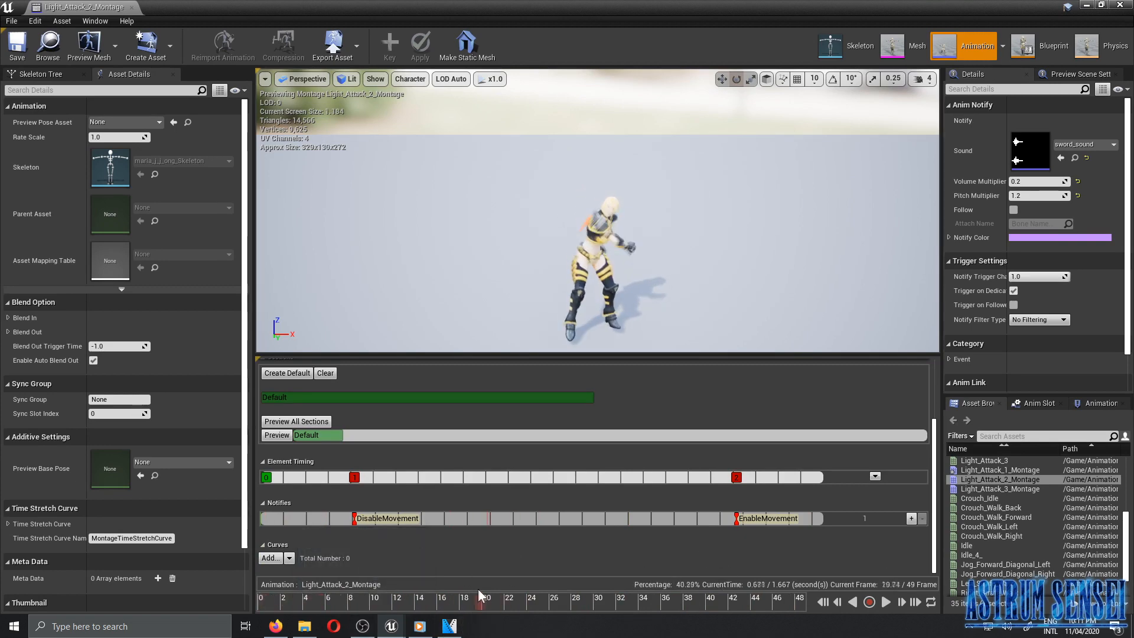
{"action": "right_click", "coordinate": [519, 519]}
{"action": "mouse_move", "coordinate": [546, 535]}
{"action": "left_click", "coordinate": [645, 555]}
Assign melee_sound to Light_Attack_2_Montage's Play Sound notify and open its Pitch Multiplier for editing.
{"action": "left_click", "coordinate": [1086, 144]}
{"action": "scroll", "coordinate": [1026, 373], "scroll_direction": "down", "scroll_amount": 5}
{"action": "type", "text": "mele"}
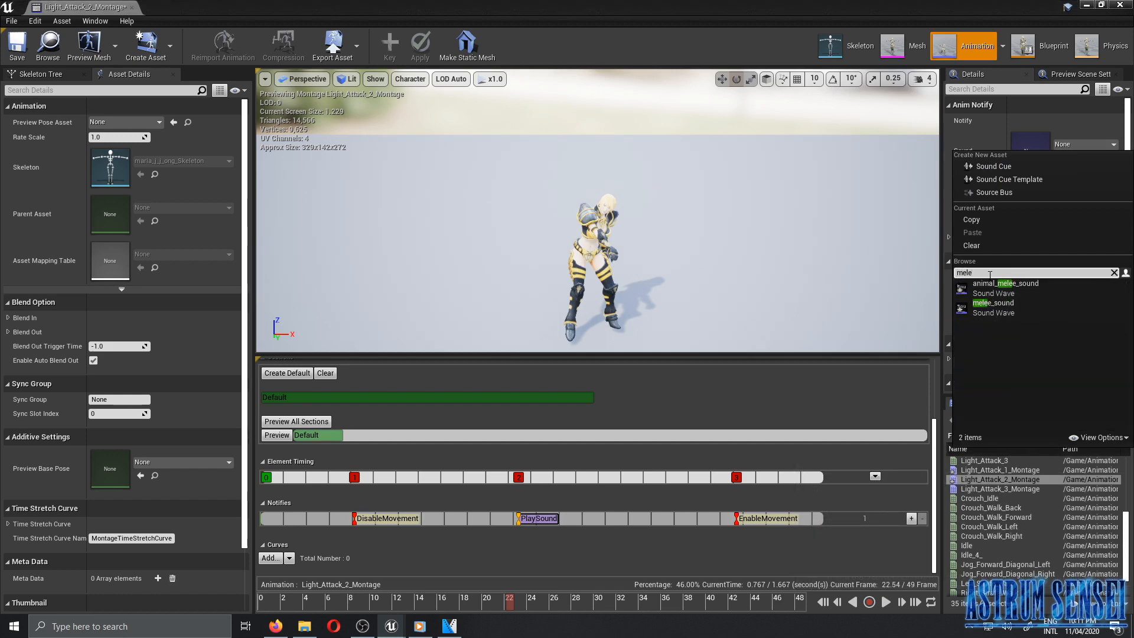
{"action": "left_click", "coordinate": [1010, 301]}
{"action": "left_click", "coordinate": [1029, 195]}
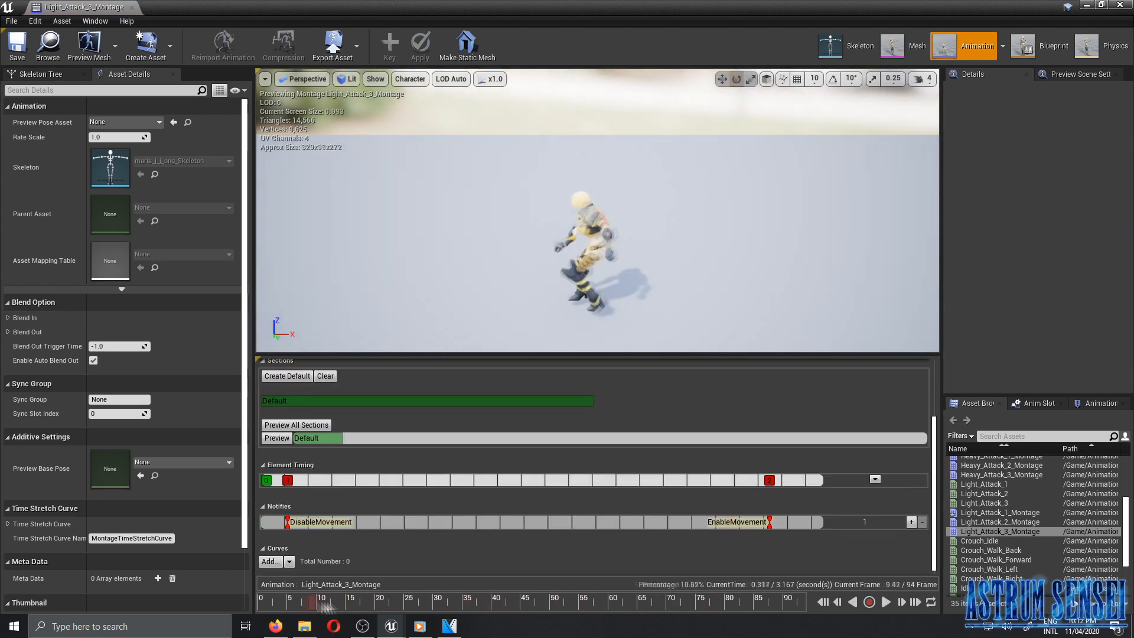
Add a Play Sound notify at about frame 20 of Light_Attack_3_Montage, using sword_sound with Volume Multiplier 0.1.
{"action": "right_click", "coordinate": [378, 521]}
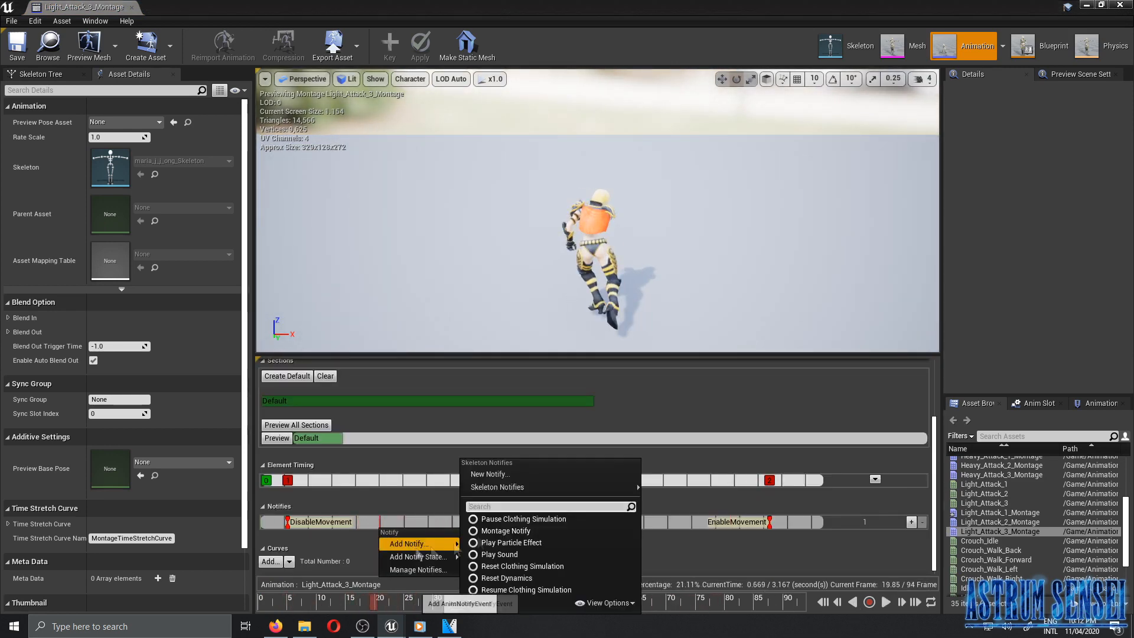
{"action": "left_click", "coordinate": [509, 555]}
{"action": "left_click", "coordinate": [1084, 144]}
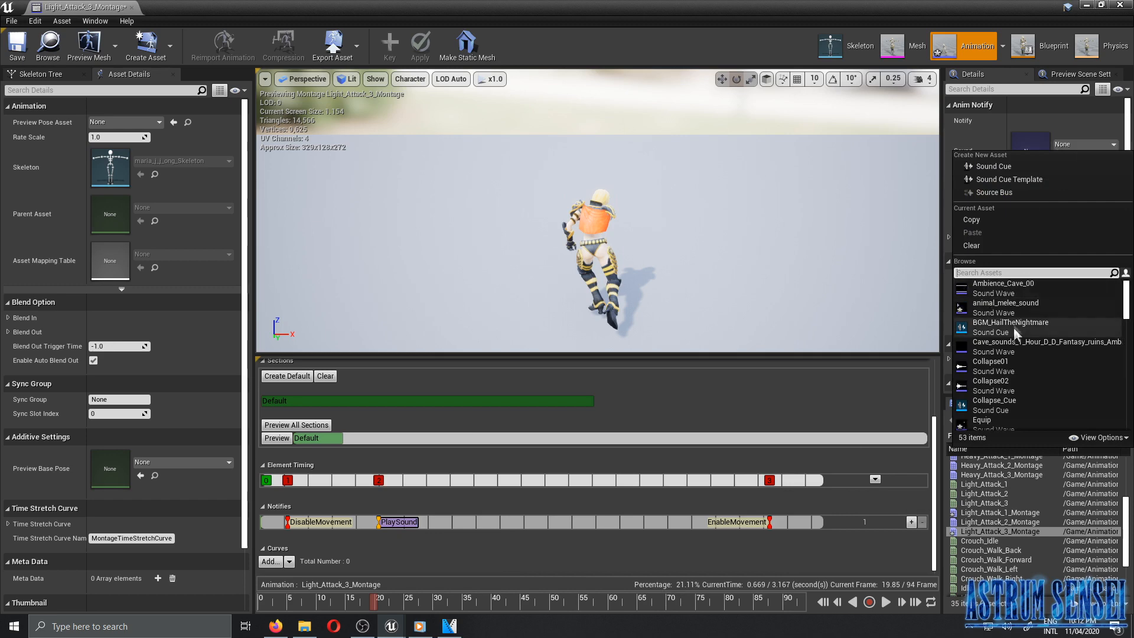
{"action": "scroll", "coordinate": [1013, 330], "scroll_direction": "down", "scroll_amount": 5}
{"action": "left_click", "coordinate": [1013, 426]}
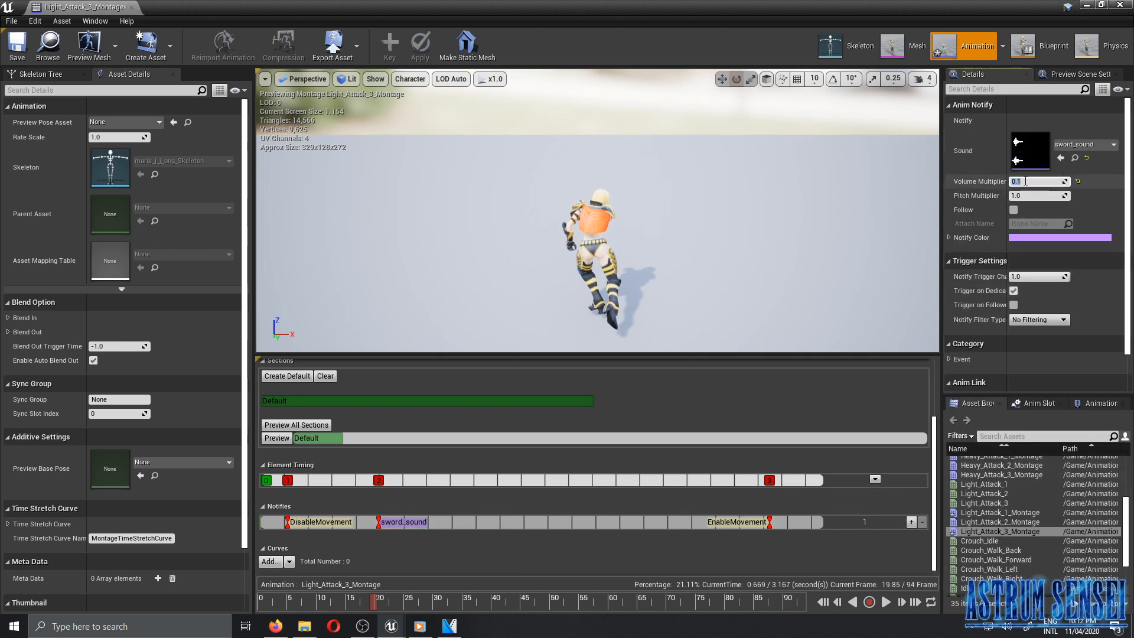
Add a second Play Sound notify to Light_Attack_3_Montage at about frame 32 and assign animal_melee_sound.
{"action": "left_click_drag", "start_coordinate": [374, 601], "coordinate": [441, 601]}
{"action": "right_click", "coordinate": [451, 522]}
{"action": "mouse_move", "coordinate": [482, 543]}
{"action": "left_click", "coordinate": [571, 553]}
{"action": "left_click", "coordinate": [1082, 144]}
{"action": "left_click", "coordinate": [1012, 296]}
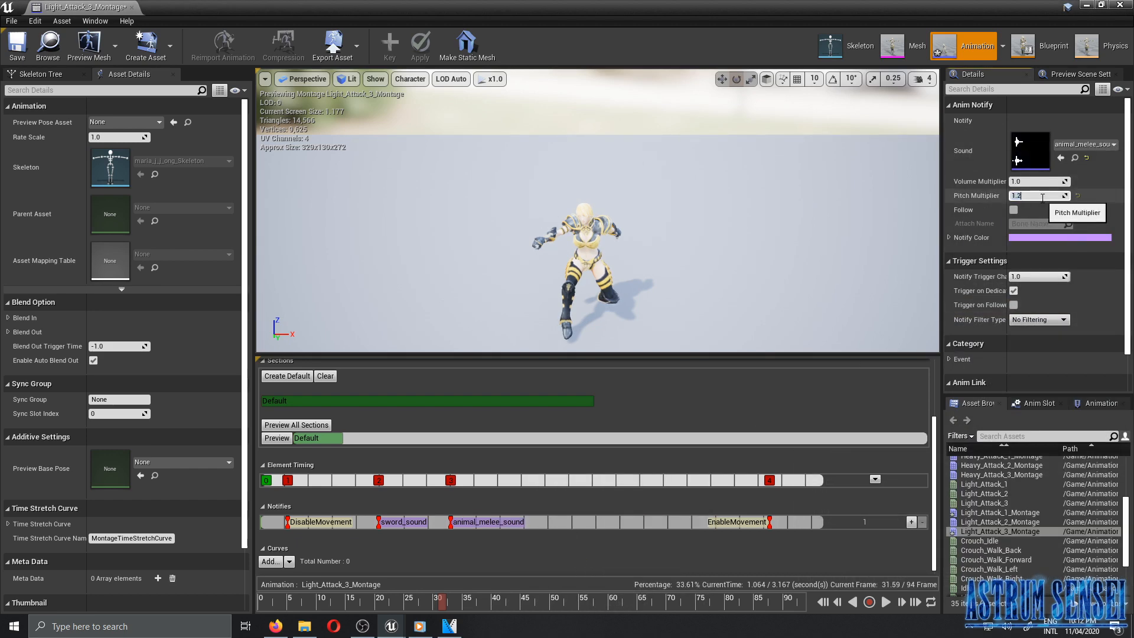
Give the animal_melee_sound notify Pitch Multiplier 1.2 and Volume Multiplier 0.3, save, and play the montage.
{"action": "left_click", "coordinate": [1028, 179]}
{"action": "type", "text": "0.3"}
{"action": "key", "text": "ctrl+s"}
{"action": "left_click", "coordinate": [883, 602]}
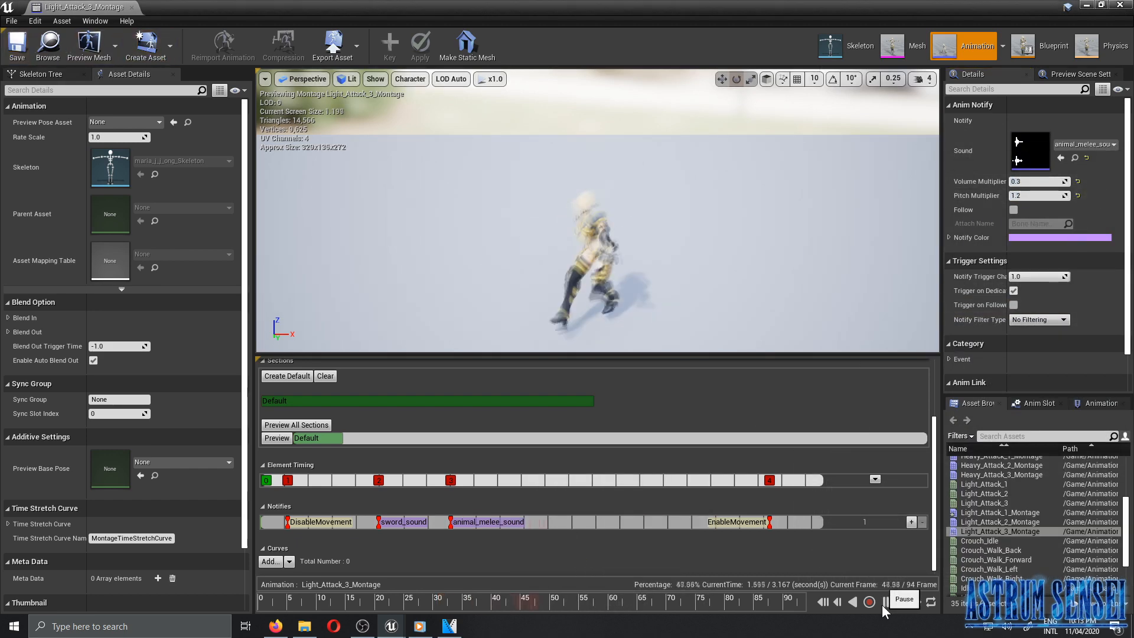
Raise the animal_melee_sound notify's Pitch Multiplier, trying 1.5 before settling on 1.6, and save the montage.
{"action": "left_click", "coordinate": [502, 519]}
{"action": "left_click", "coordinate": [1026, 196]}
{"action": "type", "text": "1.5"}
{"action": "key", "text": "Return"}
{"action": "type", "text": "1.6"}
{"action": "key", "text": "Return"}
{"action": "left_click", "coordinate": [17, 48]}
Open Great_Sword_Blocking_Montage, then switch to Heavy_Attack_1_Montage in a full-size editor window.
{"action": "left_click_drag", "start_coordinate": [355, 7], "coordinate": [567, 134]}
{"action": "double_click", "coordinate": [380, 520]}
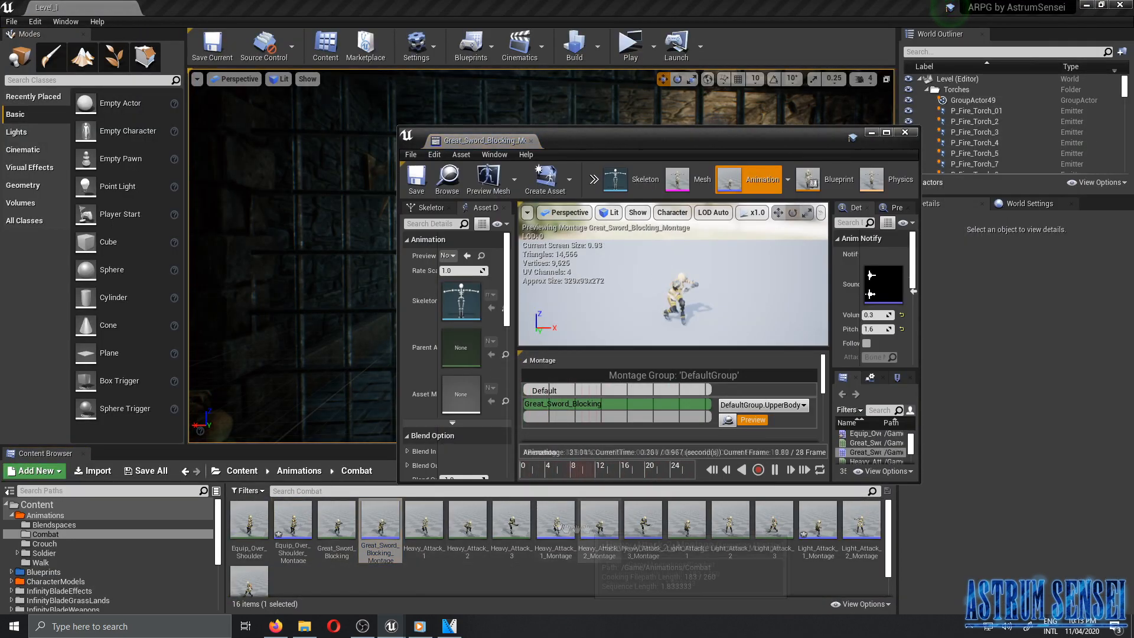
{"action": "double_click", "coordinate": [543, 512]}
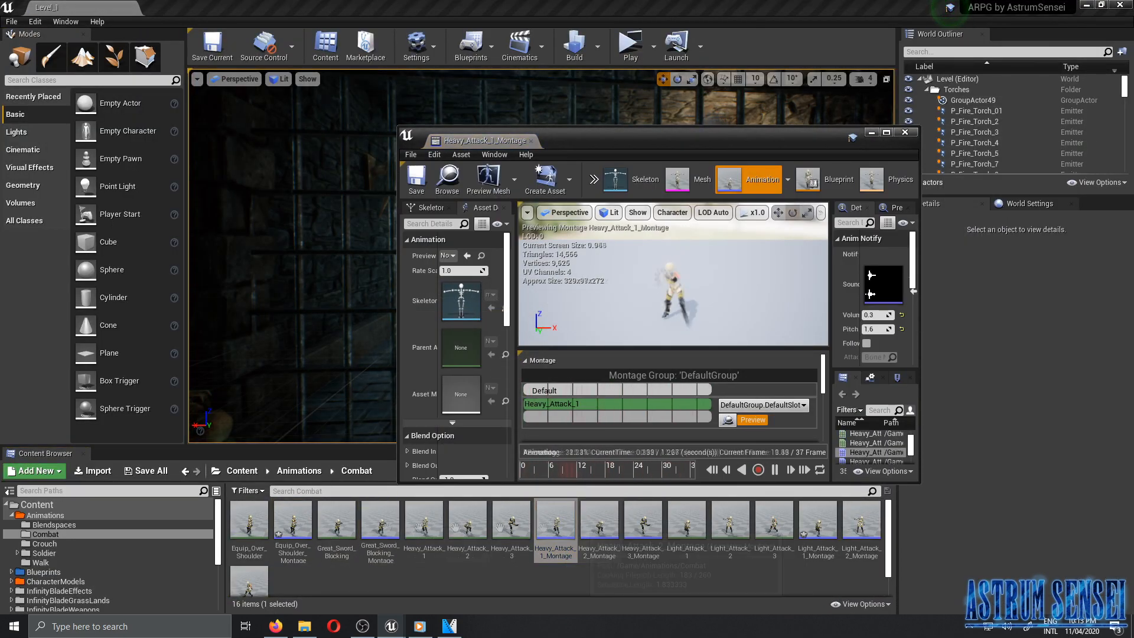
{"action": "double_click", "coordinate": [664, 136]}
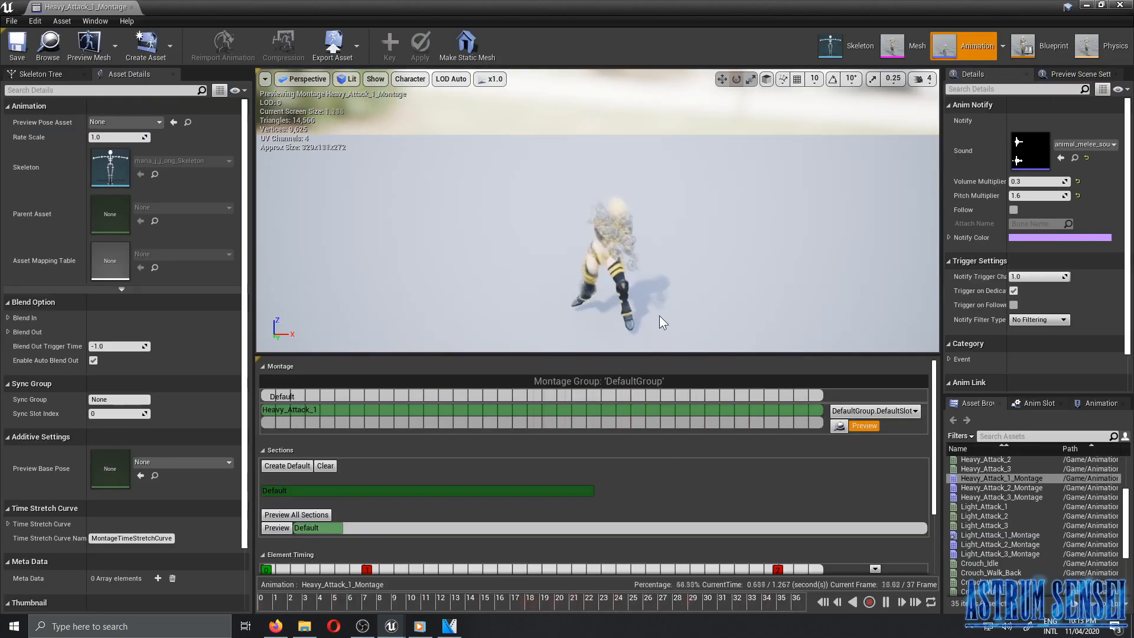
Add a Play Sound notify to Heavy_Attack_1_Montage at about frame 17 and assign sword_sound.
{"action": "scroll", "coordinate": [768, 472], "scroll_direction": "down", "scroll_amount": 3}
{"action": "left_click_drag", "start_coordinate": [481, 600], "coordinate": [486, 600]}
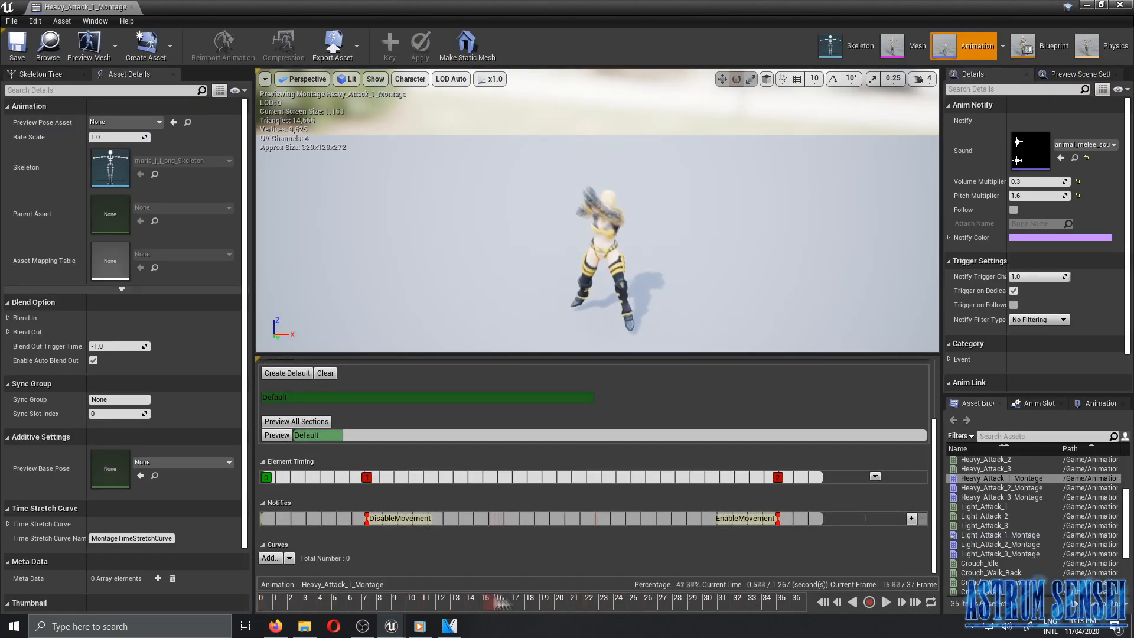
{"action": "right_click", "coordinate": [524, 518]}
{"action": "left_click", "coordinate": [656, 519]}
{"action": "left_click", "coordinate": [1084, 144]}
{"action": "type", "text": "sw"}
{"action": "left_click", "coordinate": [1015, 296]}
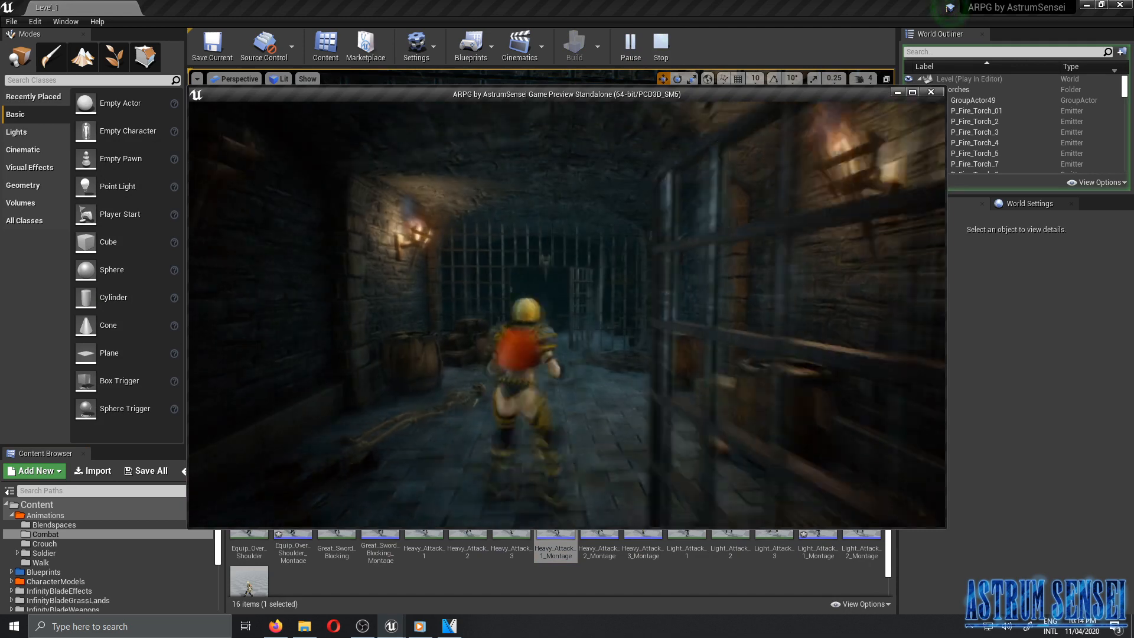
Playtest the level, moving the character forward, and end the play session.
{"action": "key", "text": "w"}
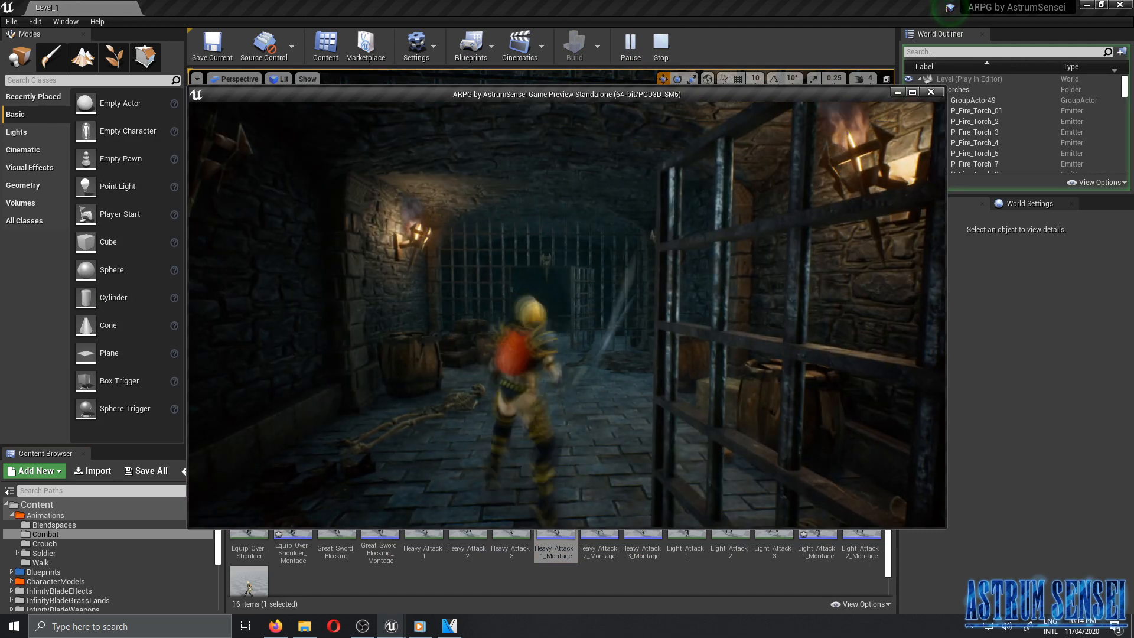
{"action": "key", "text": "Escape"}
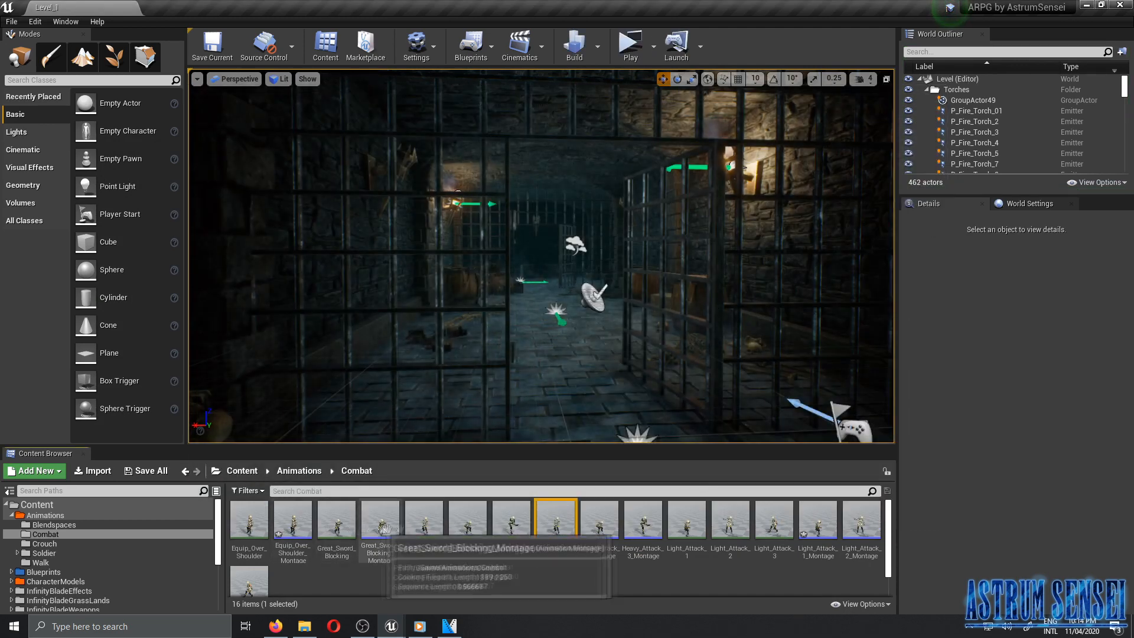
Reopen Heavy_Attack_1_Montage and adjust the sword_sound notify, setting Volume Multiplier to 0.4 and editing its Pitch Multiplier.
{"action": "double_click", "coordinate": [555, 520]}
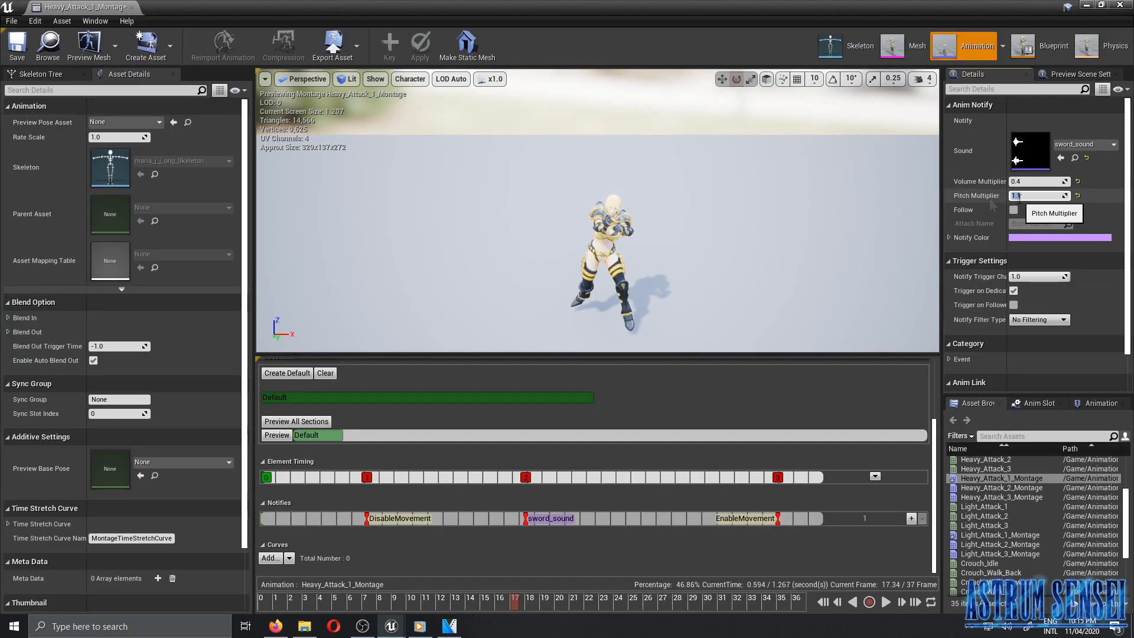
{"action": "left_click", "coordinate": [1029, 195]}
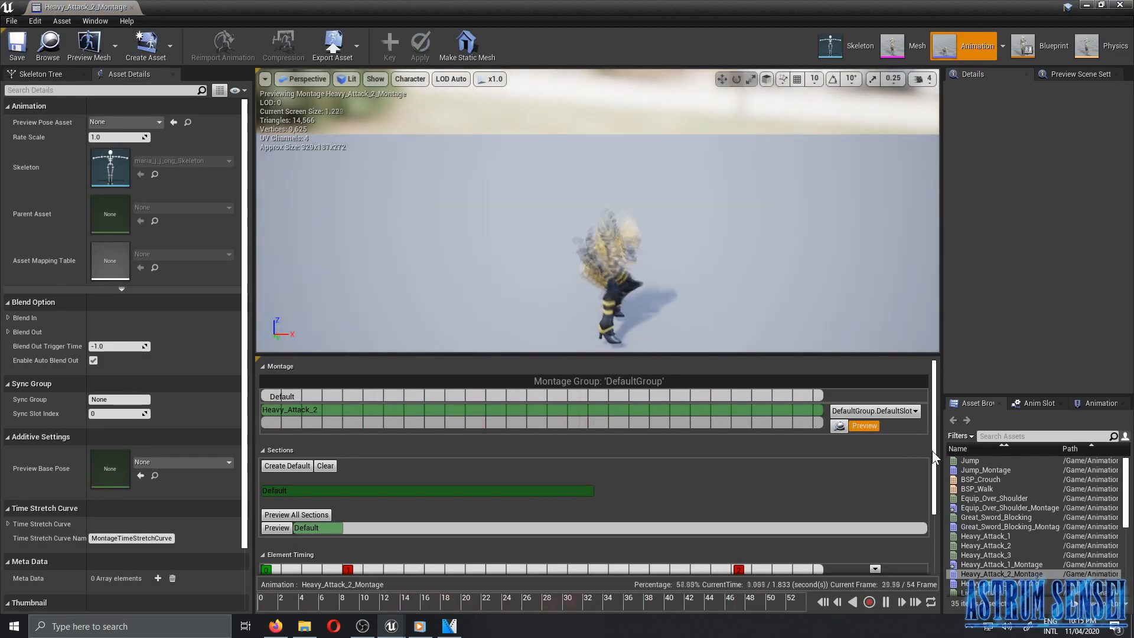
Add a Play Sound notify to Heavy_Attack_2_Montage at about frame 24.
{"action": "scroll", "coordinate": [647, 476], "scroll_direction": "down", "scroll_amount": 3}
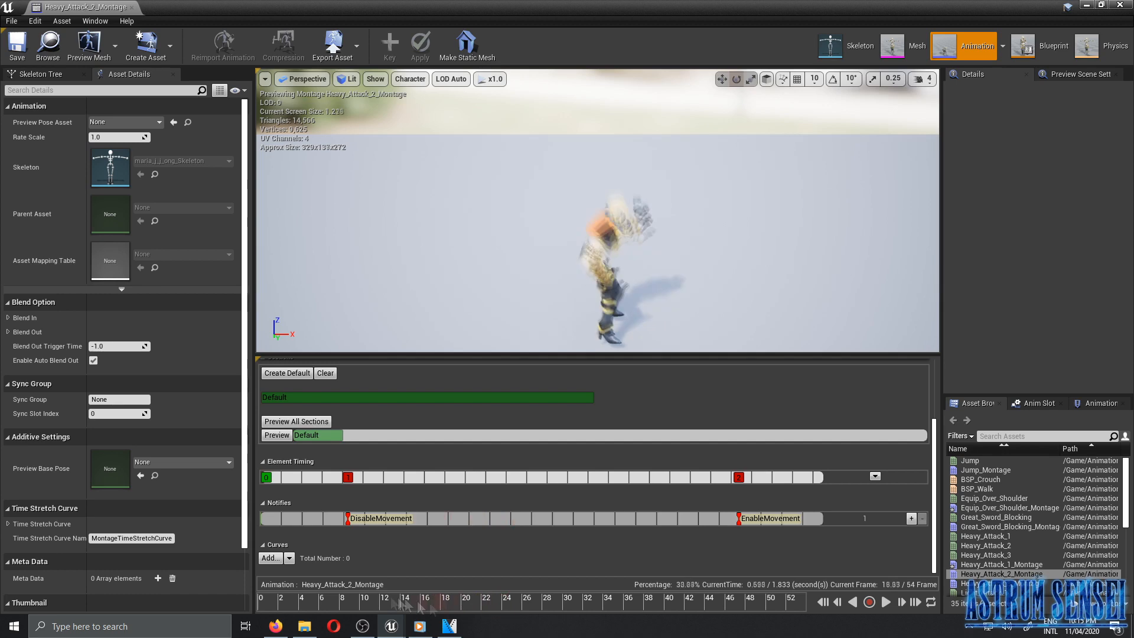
{"action": "right_click", "coordinate": [508, 518]}
{"action": "left_click", "coordinate": [639, 555]}
Assign melee_sound to the new notify with Volume Multiplier 0.3 and Pitch Multiplier 1.1, and save the montage.
{"action": "left_click", "coordinate": [1084, 144]}
{"action": "type", "text": "melee"}
{"action": "left_click", "coordinate": [1004, 307]}
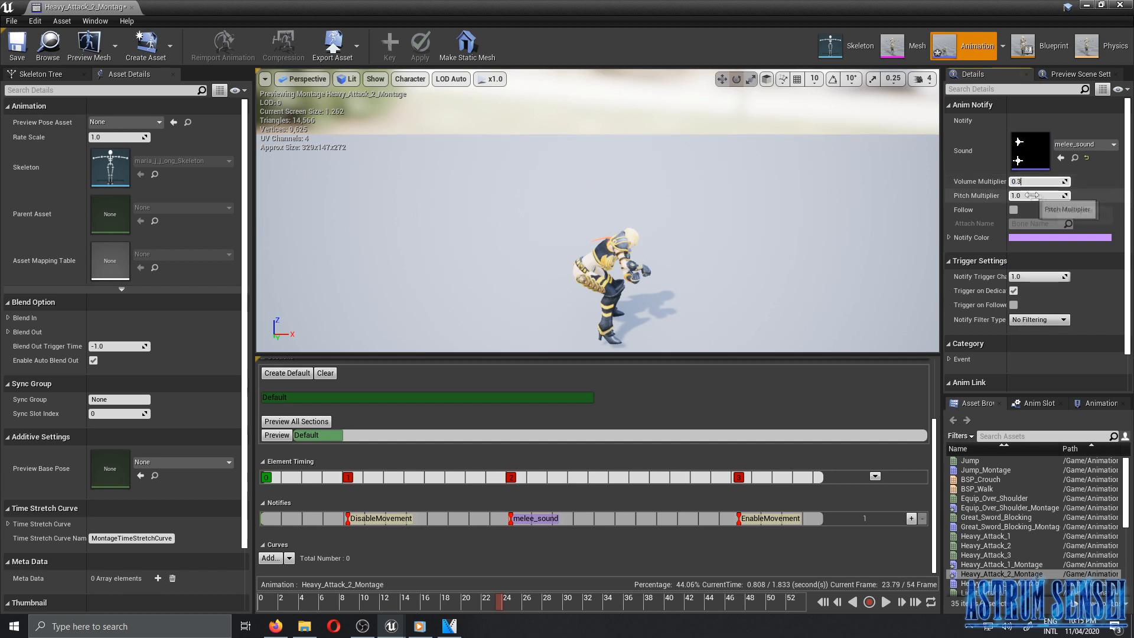
{"action": "key", "text": "ctrl+s"}
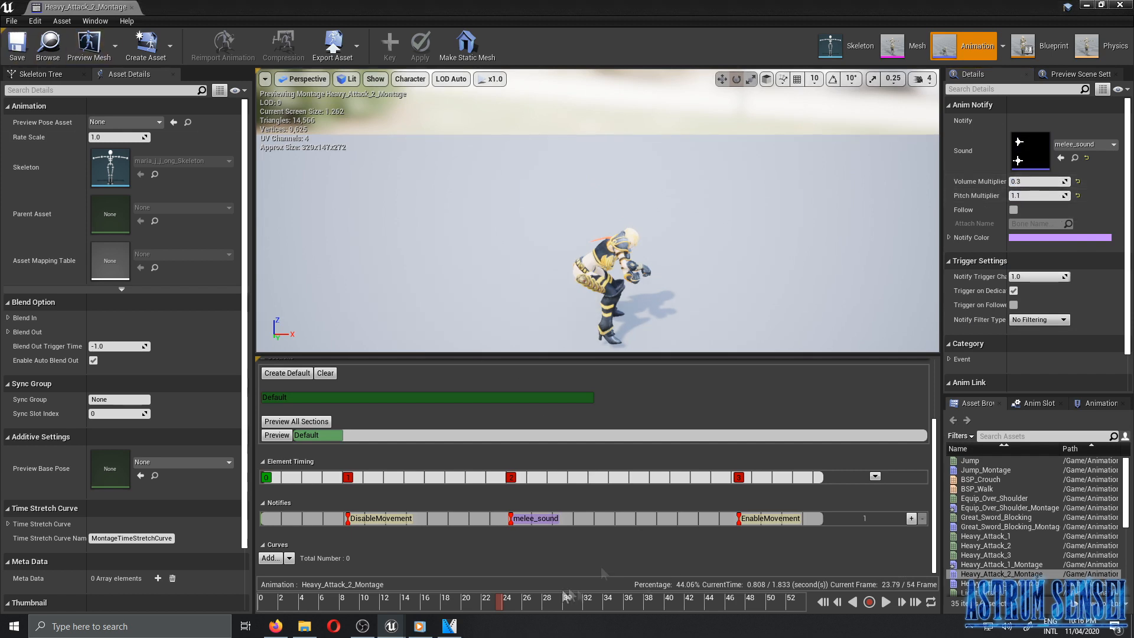
Add an existing skeleton notify to Heavy_Attack_2_Montage at about frame 17, ahead of the melee_sound notify.
{"action": "right_click", "coordinate": [442, 523]}
{"action": "mouse_move", "coordinate": [485, 536]}
{"action": "mouse_move", "coordinate": [582, 486]}
{"action": "left_click", "coordinate": [729, 542]}
{"action": "right_click", "coordinate": [732, 523]}
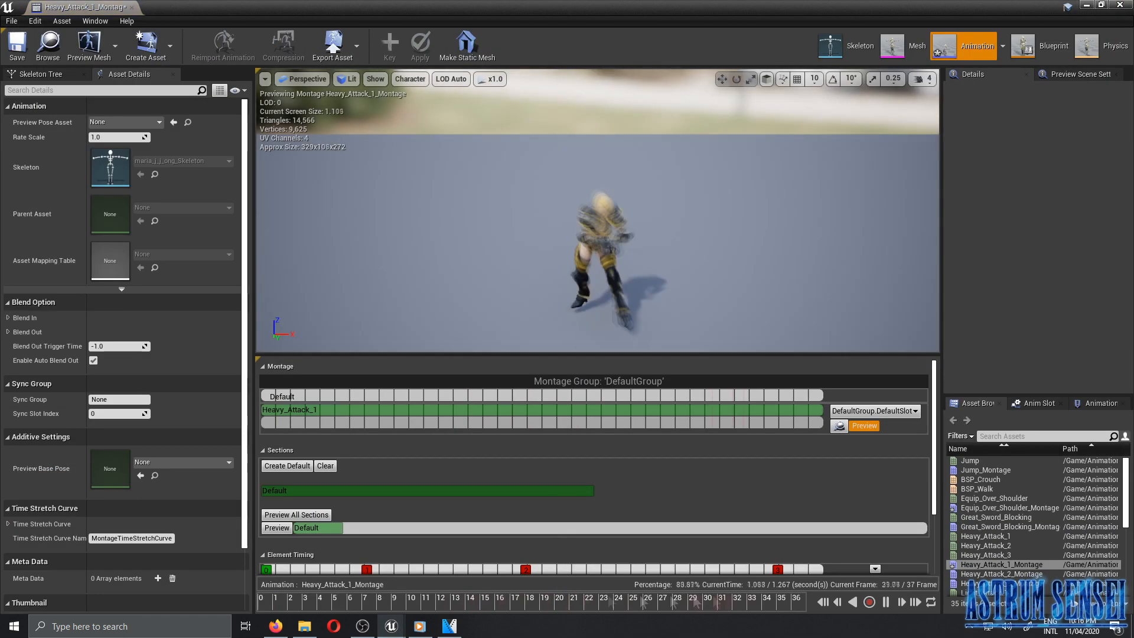
Add an existing skeleton notify to Heavy_Attack_1_Montage at about frame 14, ahead of the sword_sound notify.
{"action": "scroll", "coordinate": [679, 555], "scroll_direction": "down", "scroll_amount": 3}
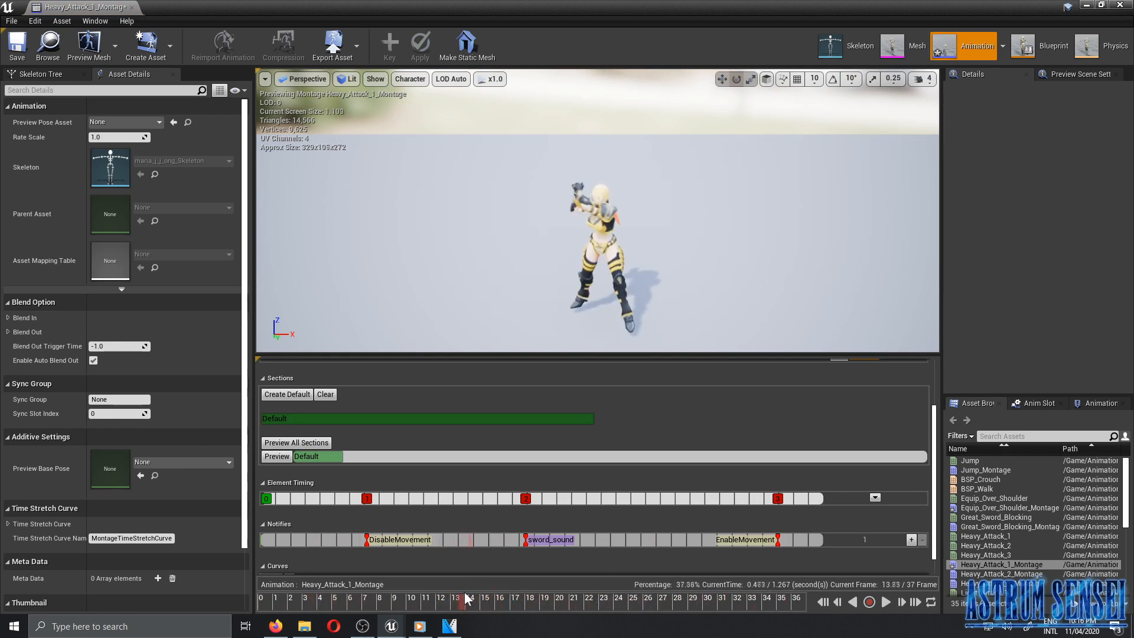
{"action": "right_click", "coordinate": [470, 539]}
{"action": "mouse_move", "coordinate": [494, 500]}
{"action": "mouse_move", "coordinate": [626, 482]}
{"action": "left_click", "coordinate": [827, 527]}
Open Heavy_Attack_3_Montage and add a Play Sound notify at about frame 19, where the kick extends.
{"action": "double_click", "coordinate": [653, 561]}
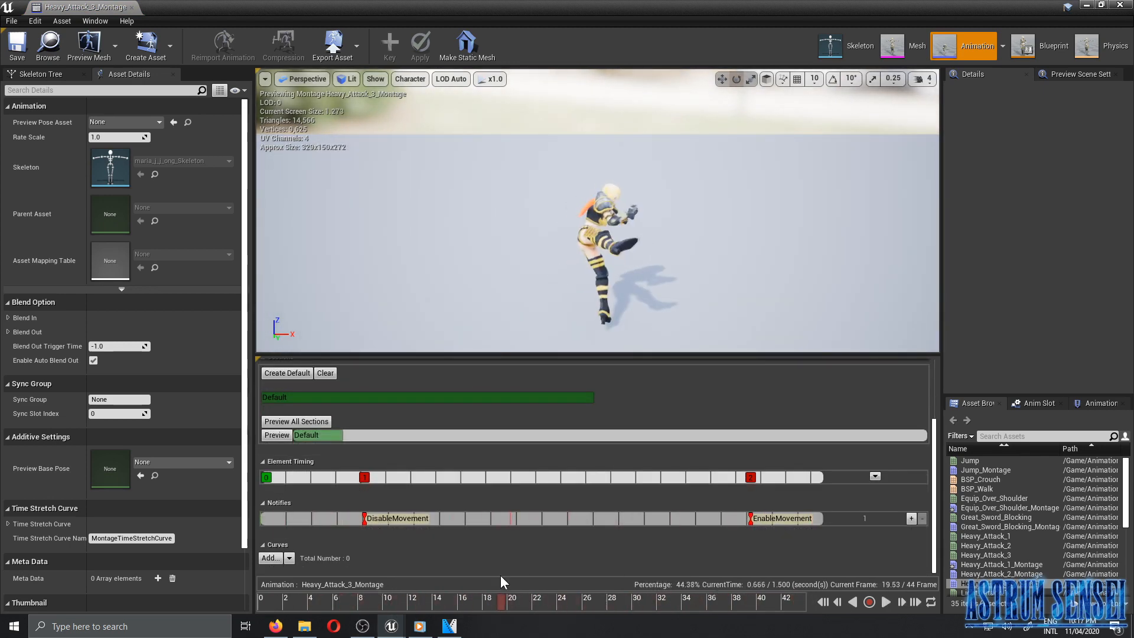
{"action": "right_click", "coordinate": [500, 518]}
{"action": "mouse_move", "coordinate": [519, 532]}
{"action": "left_click", "coordinate": [614, 499]}
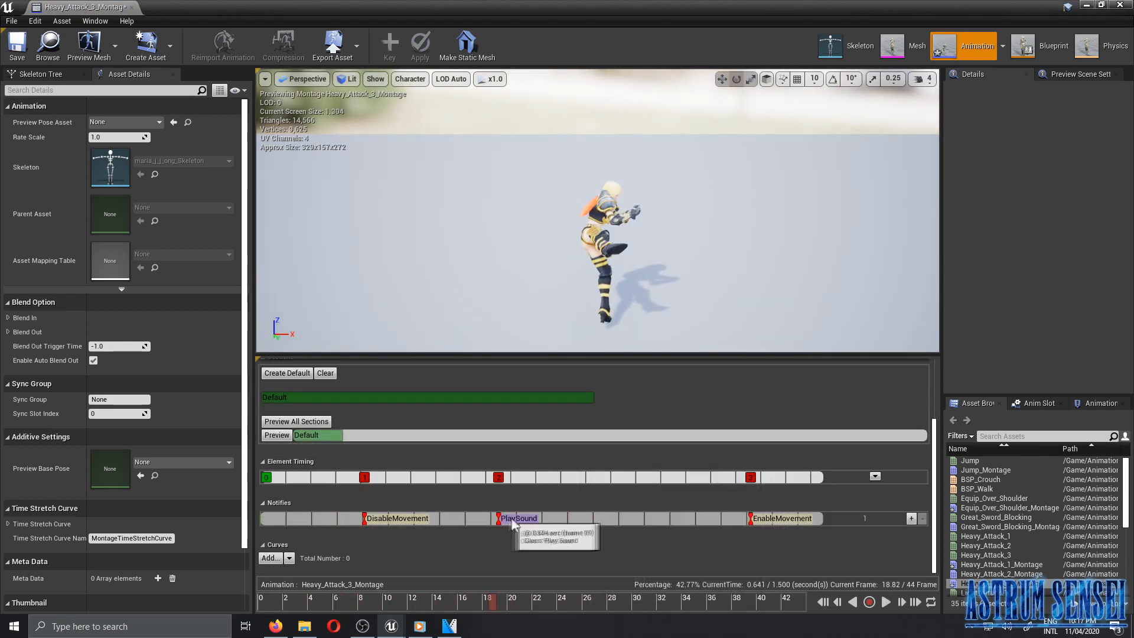
Assign animal_melee_sound to Heavy_Attack_3_Montage's Play Sound notify and set its Volume Multiplier to 0.4.
{"action": "left_click", "coordinate": [512, 518]}
{"action": "left_click", "coordinate": [1085, 144]}
{"action": "left_click", "coordinate": [1003, 299]}
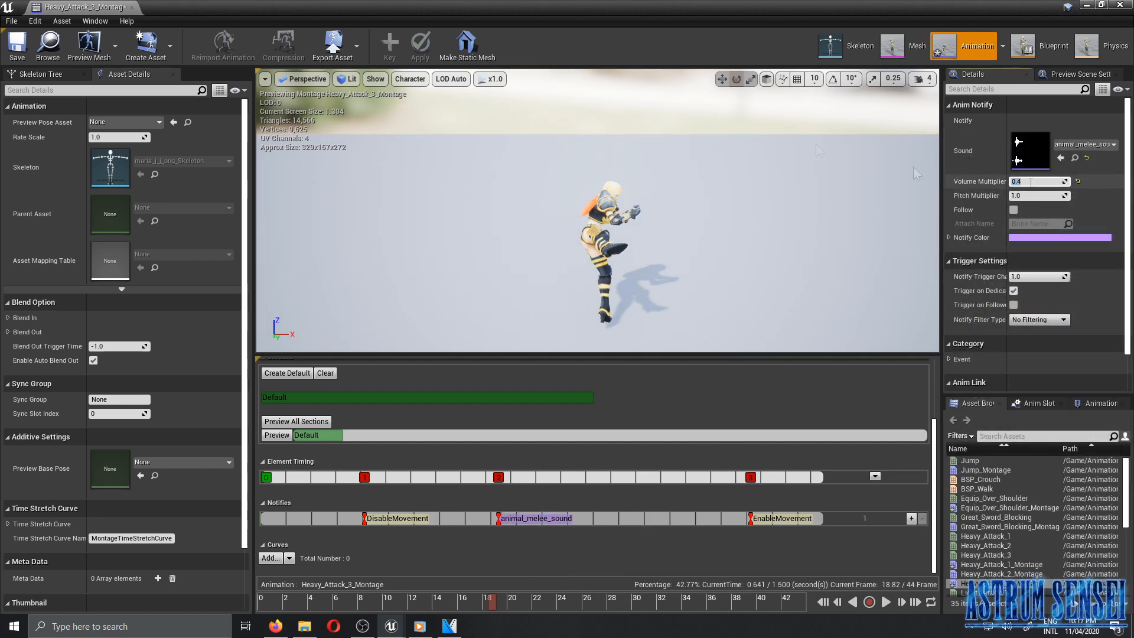
Set the Pitch Multiplier of Heavy_Attack_3_Montage's animal_melee_sound notify to 1.1 and preview the animation.
{"action": "key", "text": "Return"}
{"action": "left_click", "coordinate": [886, 601]}
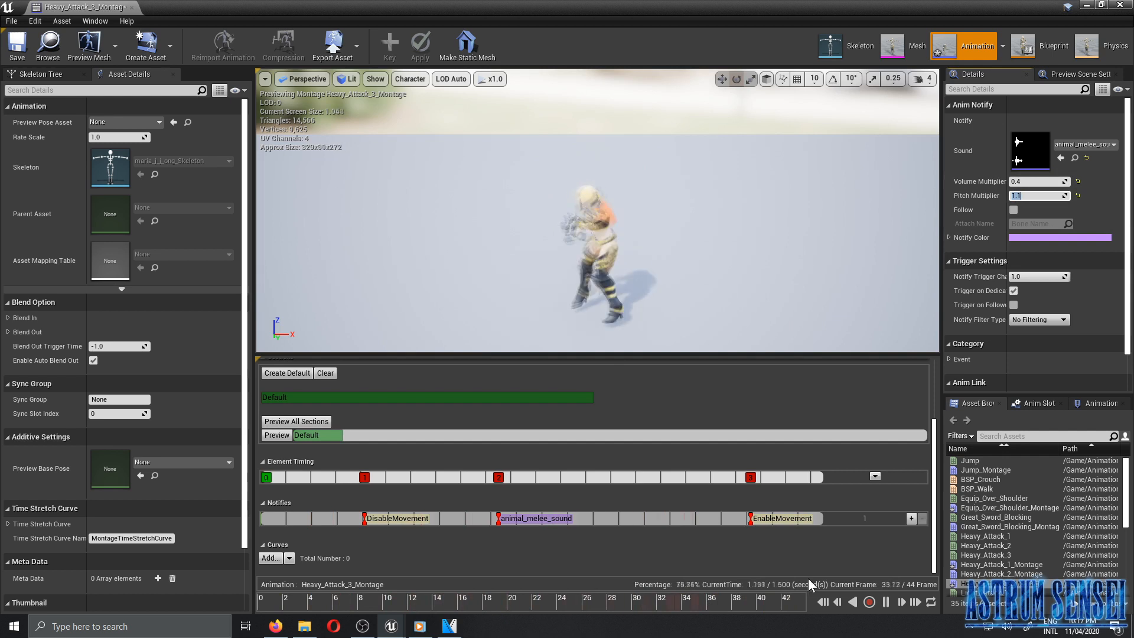
{"action": "left_click", "coordinate": [346, 601]}
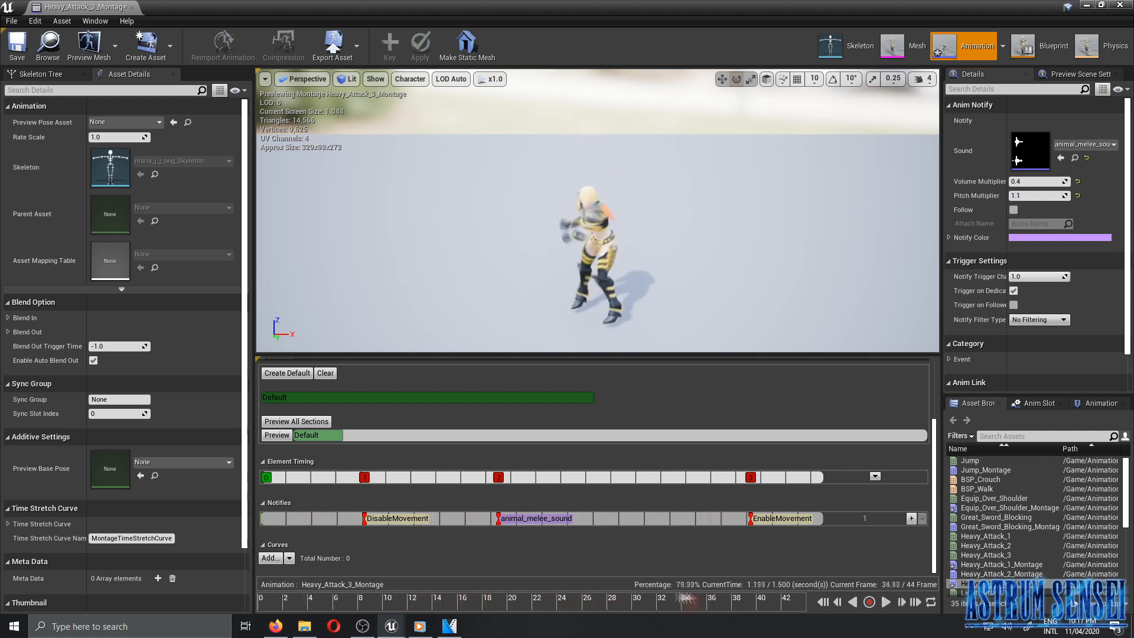
Add a Right_Footstep skeleton notify to Heavy_Attack_3_Montage at about frame 35, ahead of EnableMovement, and play the montage.
{"action": "right_click", "coordinate": [701, 517]}
{"action": "left_click", "coordinate": [626, 527]}
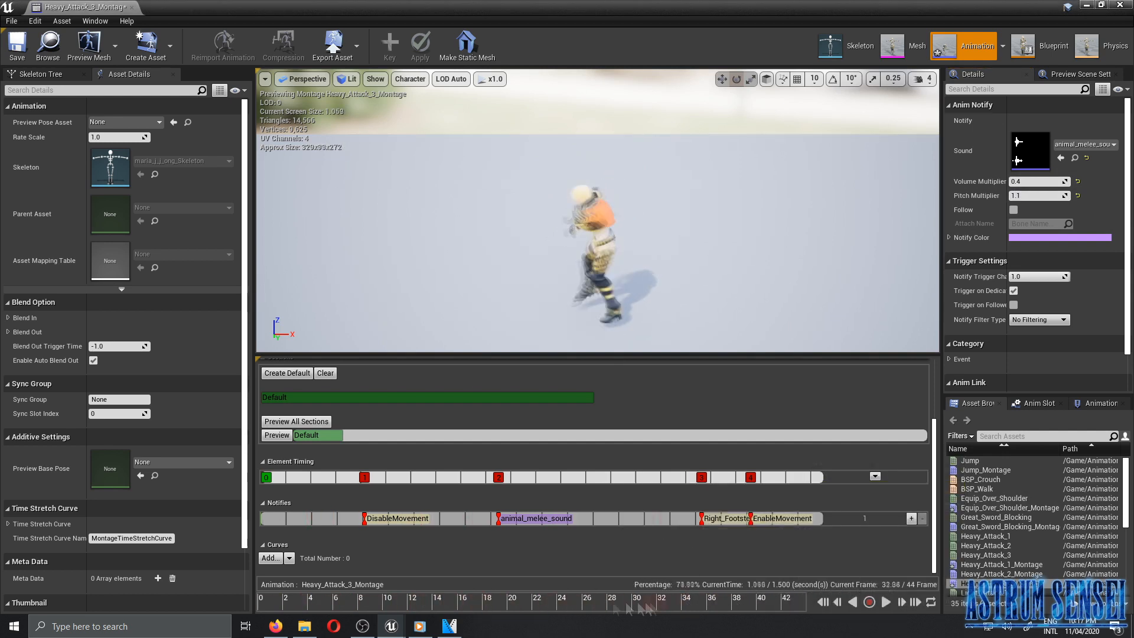
{"action": "left_click", "coordinate": [885, 601]}
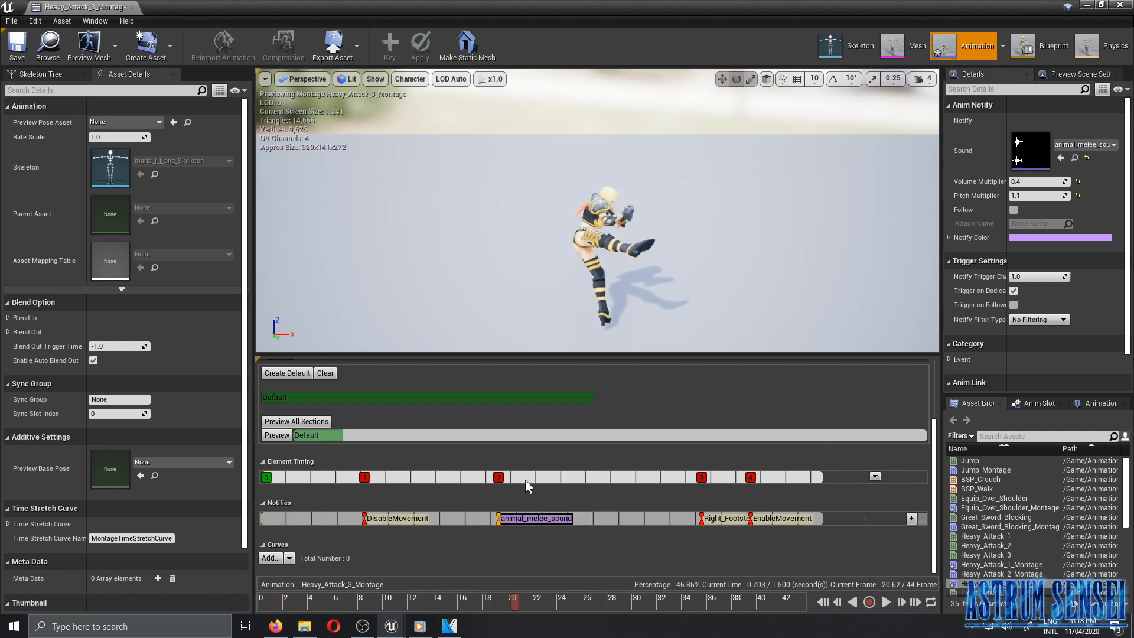
Add a Left_Footstep skeleton notify to Heavy_Attack_3_Montage at about frame 27, after the animal_melee_sound notify.
{"action": "left_click", "coordinate": [525, 525]}
{"action": "right_click", "coordinate": [593, 522]}
{"action": "mouse_move", "coordinate": [712, 488]}
{"action": "left_click", "coordinate": [892, 541]}
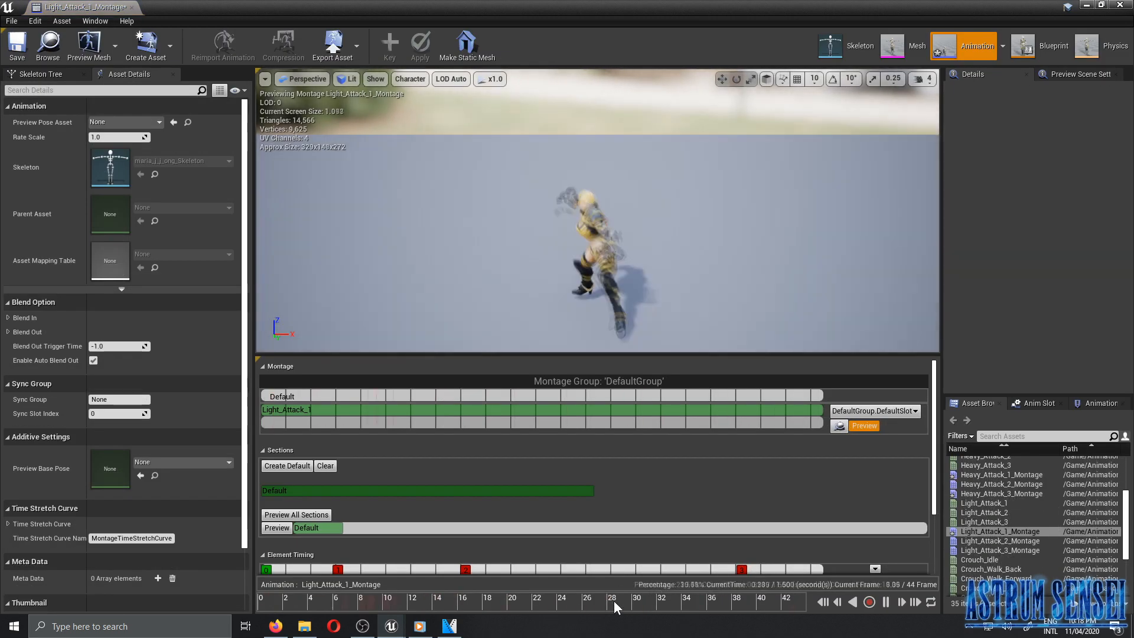
Add a Left_Footstep skeleton notify to Light_Attack_1_Montage at about frame 12, between DisableMovement and sword_sound.
{"action": "scroll", "coordinate": [935, 499], "scroll_direction": "down", "scroll_amount": 3}
{"action": "left_click", "coordinate": [399, 602]}
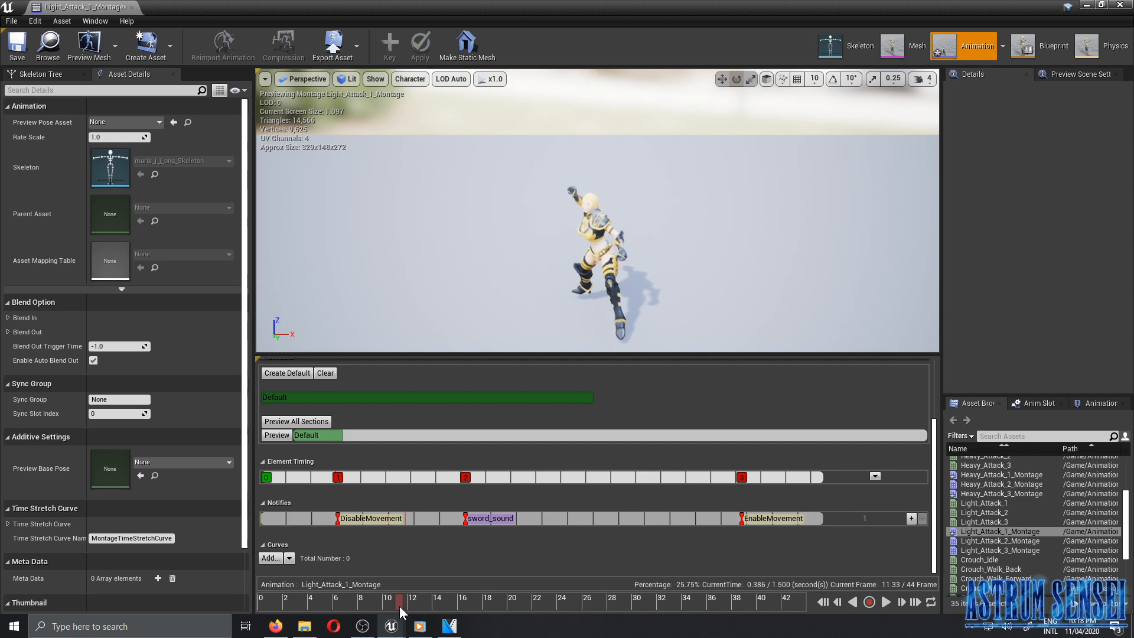
{"action": "right_click", "coordinate": [402, 520]}
{"action": "right_click", "coordinate": [405, 520]}
{"action": "left_click", "coordinate": [409, 543]}
{"action": "right_click", "coordinate": [406, 534]}
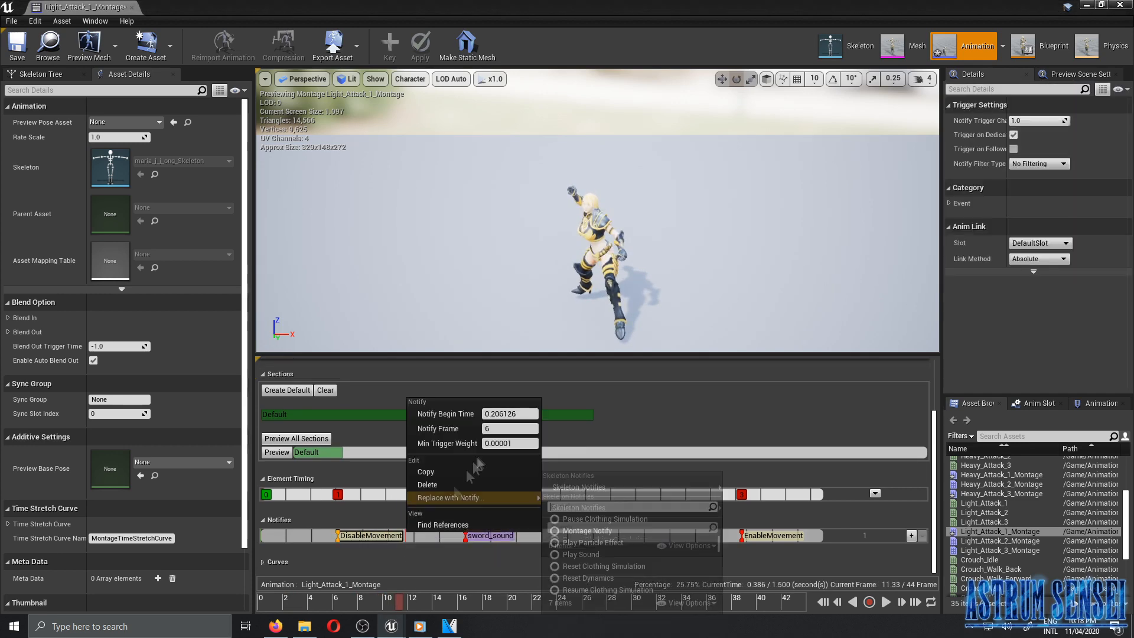
{"action": "right_click", "coordinate": [414, 540]}
{"action": "mouse_move", "coordinate": [452, 549]}
{"action": "mouse_move", "coordinate": [585, 487]}
{"action": "left_click", "coordinate": [705, 541]}
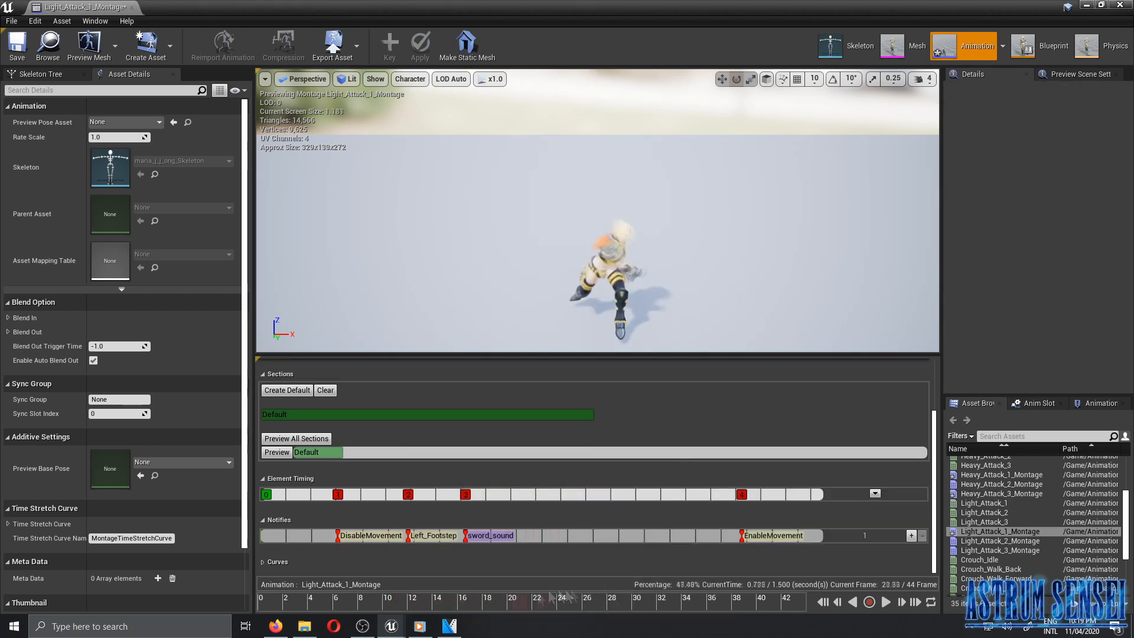
Add a second Left_Footstep notify to Light_Attack_1_Montage and place it at about frame 44, near the end.
{"action": "right_click", "coordinate": [808, 535]}
{"action": "right_click", "coordinate": [675, 534]}
{"action": "mouse_move", "coordinate": [709, 552]}
{"action": "mouse_move", "coordinate": [833, 487]}
{"action": "left_click", "coordinate": [952, 537]}
{"action": "left_click_drag", "start_coordinate": [684, 535], "coordinate": [812, 536]}
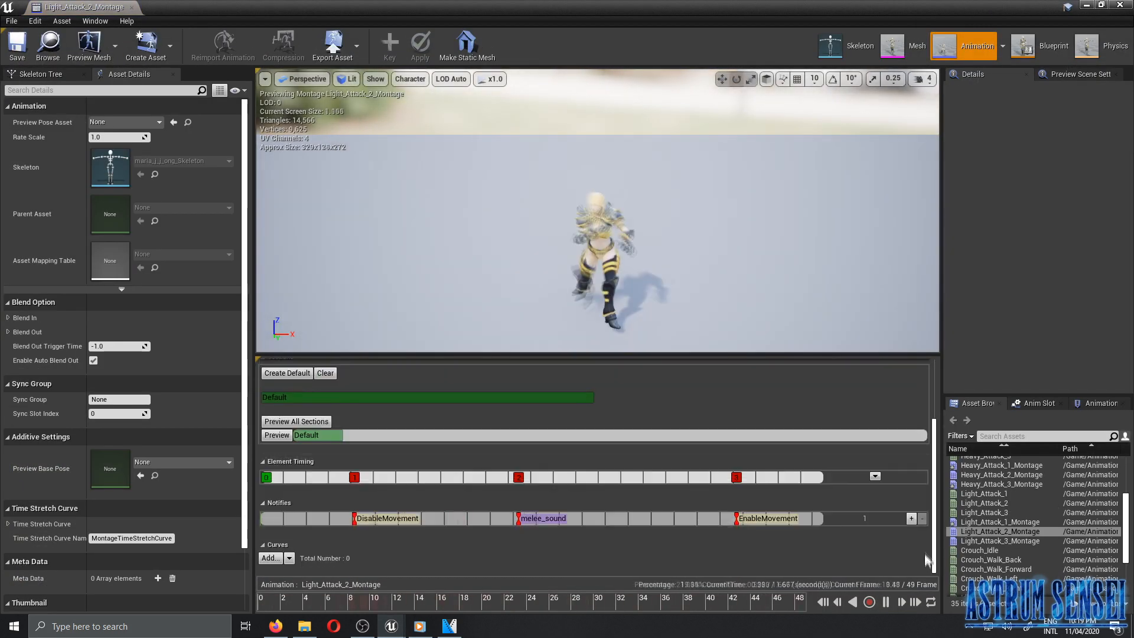
Add a Right_Footstep skeleton notify to Light_Attack_2_Montage at about frame 17, ahead of the melee_sound notify.
{"action": "left_click", "coordinate": [885, 602]}
{"action": "left_click_drag", "start_coordinate": [407, 599], "coordinate": [447, 610]}
{"action": "right_click", "coordinate": [454, 519]}
{"action": "mouse_move", "coordinate": [470, 536]}
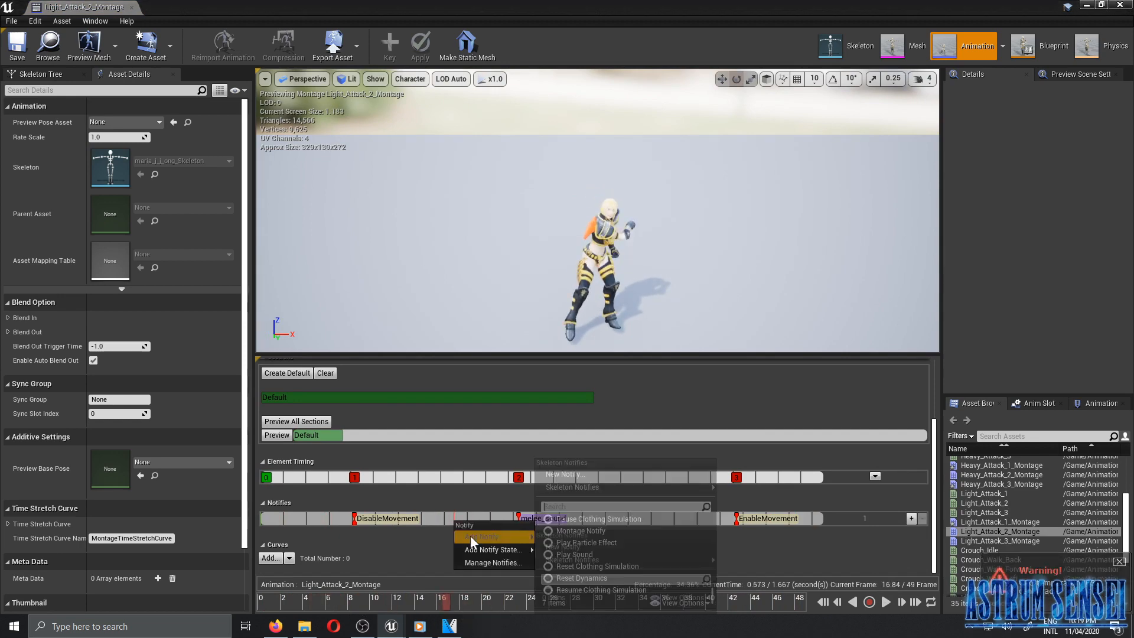
{"action": "mouse_move", "coordinate": [593, 487]}
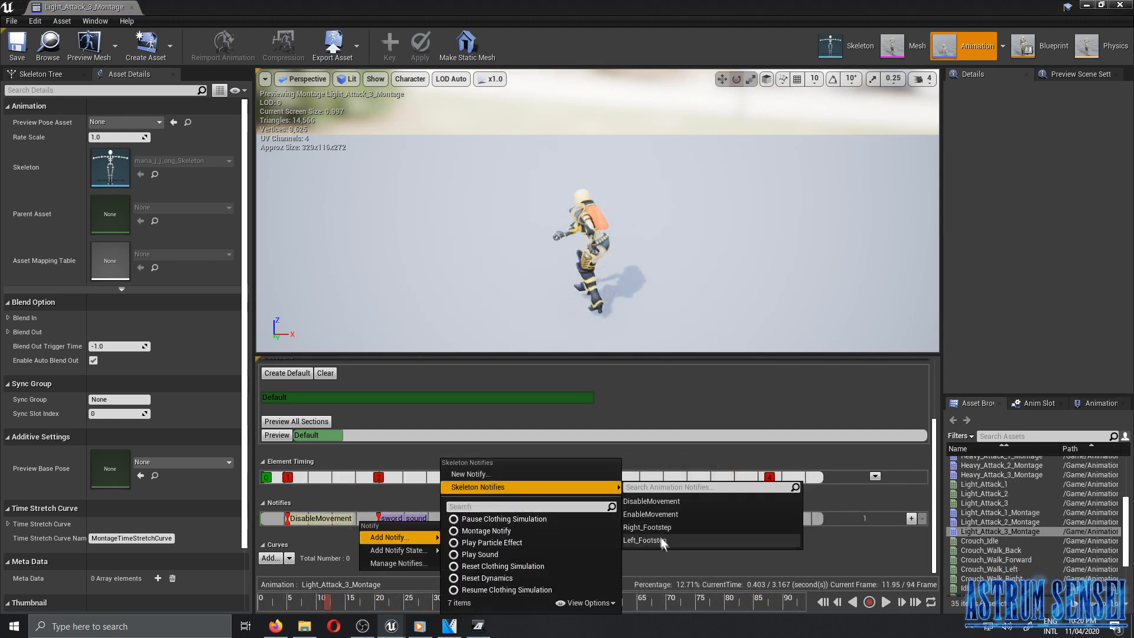
Add Left_Footstep skeleton notifies to Light_Attack_3_Montage at about frames 12 and 29.
{"action": "left_click", "coordinate": [647, 540]}
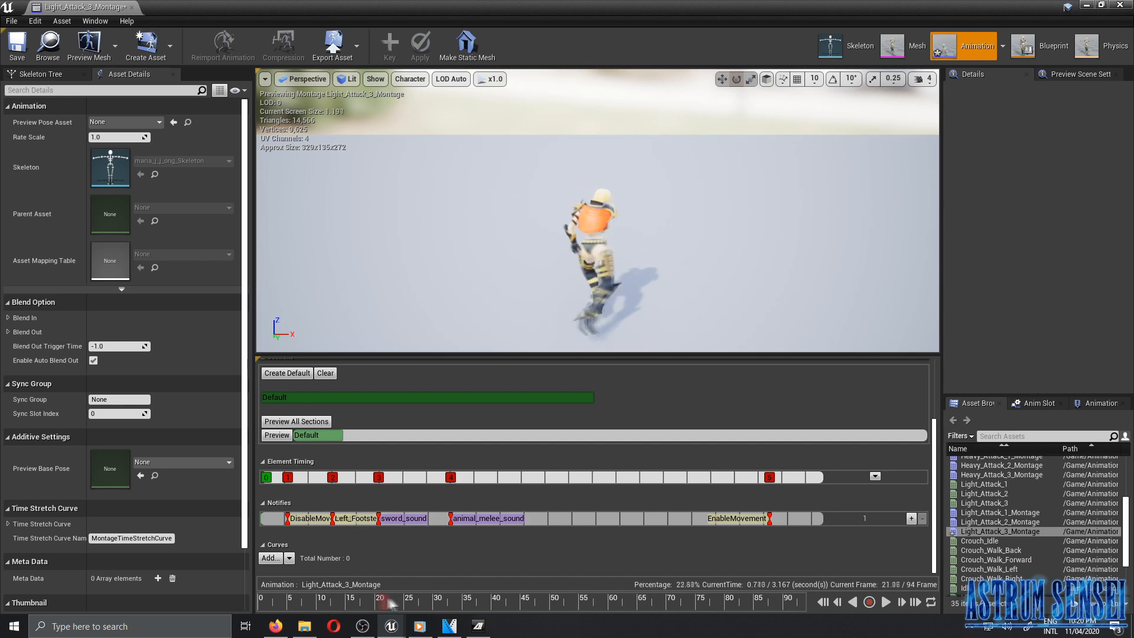
{"action": "right_click", "coordinate": [435, 518]}
{"action": "mouse_move", "coordinate": [465, 535]}
{"action": "mouse_move", "coordinate": [581, 486]}
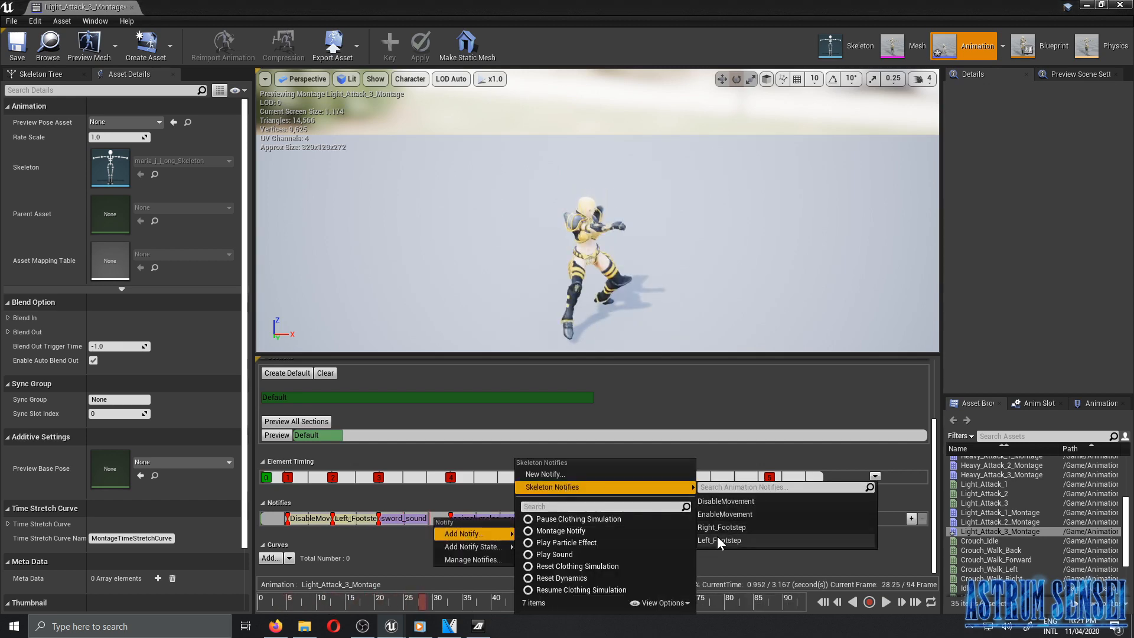
{"action": "left_click", "coordinate": [720, 540]}
Replace the Left_Footstep notify at about frame 29 of Light_Attack_3_Montage with Right_Footstep.
{"action": "left_click_drag", "start_coordinate": [423, 601], "coordinate": [647, 594]}
{"action": "right_click", "coordinate": [659, 519]}
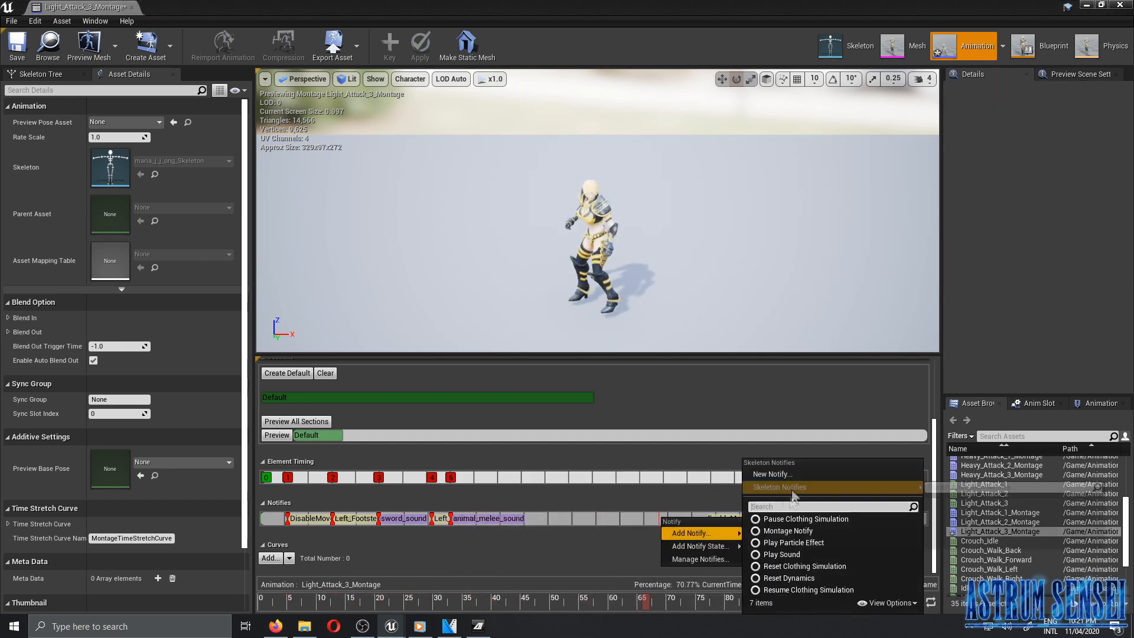
{"action": "right_click", "coordinate": [437, 519]}
{"action": "mouse_move", "coordinate": [609, 486]}
{"action": "left_click", "coordinate": [782, 529]}
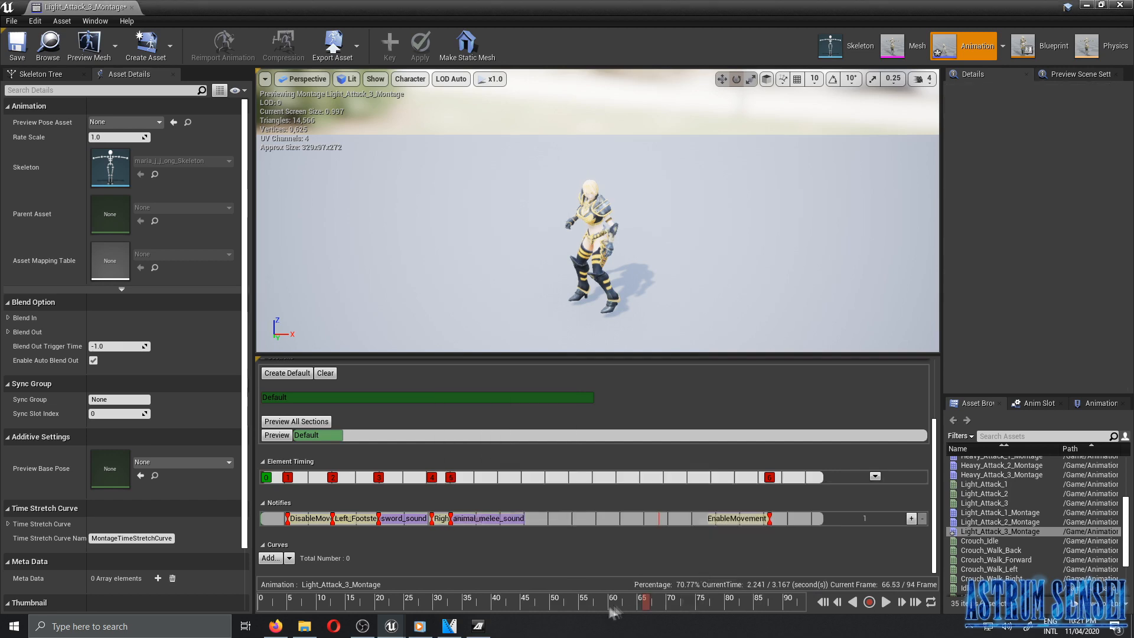
Add a Right_Footstep skeleton notify to Light_Attack_3_Montage at about frame 69, ahead of EnableMovement.
{"action": "left_click_drag", "start_coordinate": [608, 600], "coordinate": [747, 605]}
{"action": "right_click", "coordinate": [668, 520]}
{"action": "mouse_move", "coordinate": [696, 537]}
{"action": "mouse_move", "coordinate": [805, 486]}
{"action": "left_click", "coordinate": [948, 529]}
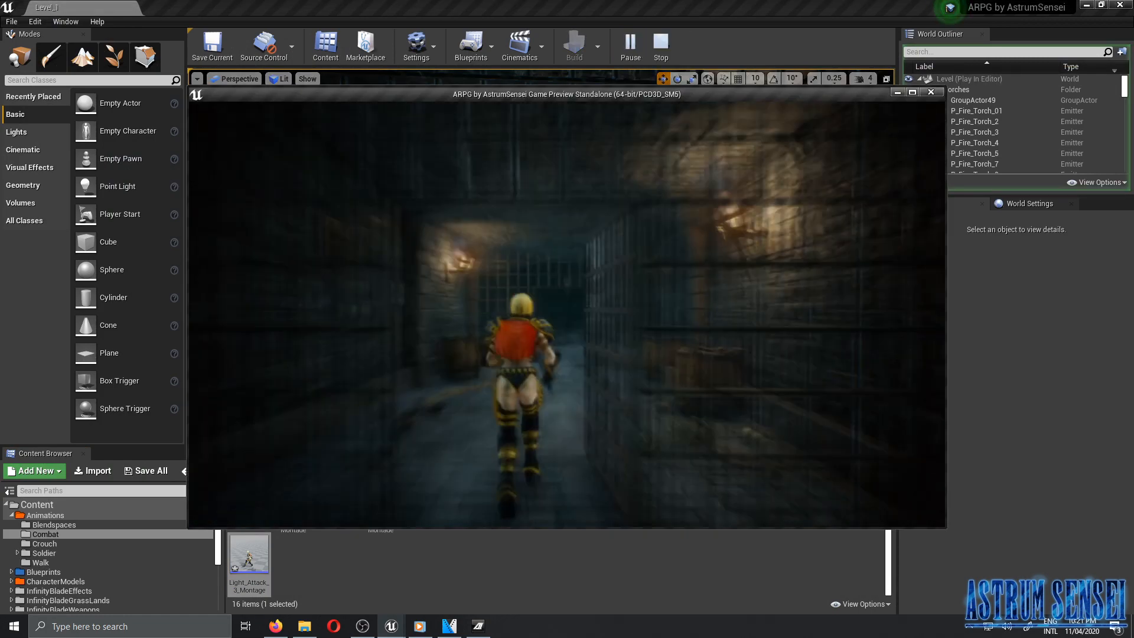
Run the character forward through the dungeon in the game preview to test the sounds.
{"action": "key", "text": "w"}
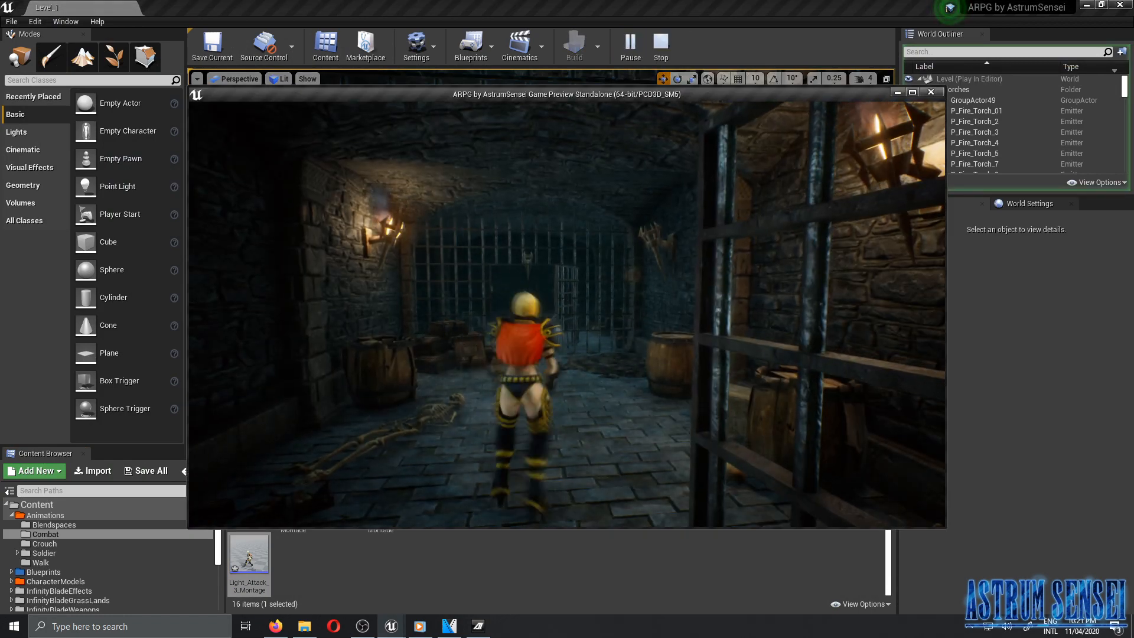
{"action": "key", "text": "w"}
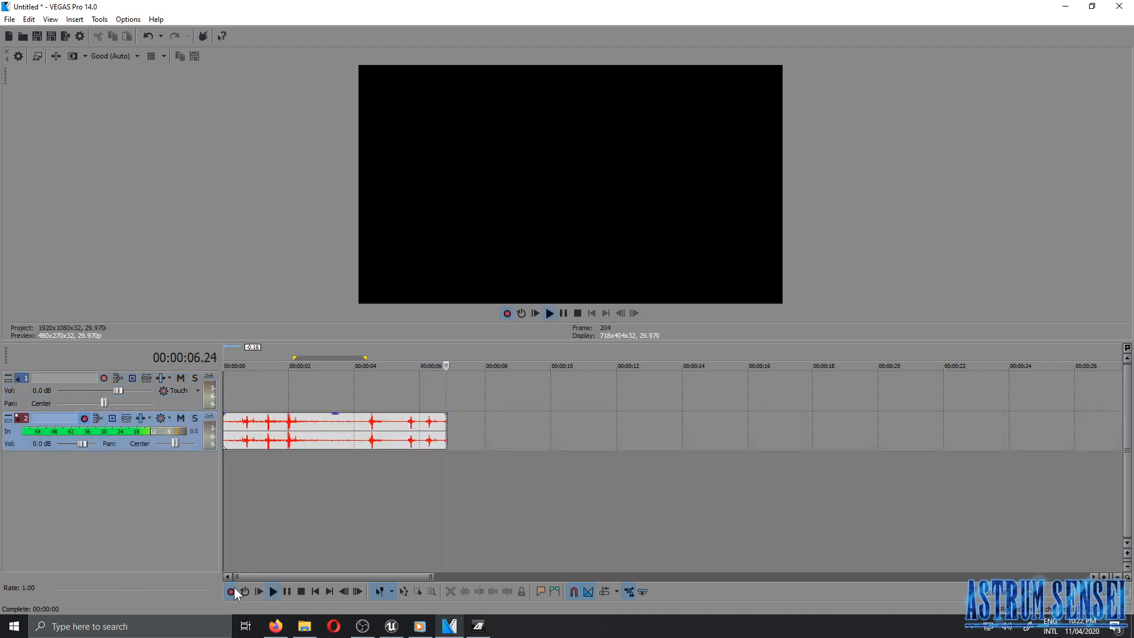
In VEGAS Pro, stop the audio recording, then split the take at 00:00:05.14 and delete the part before it.
{"action": "left_click", "coordinate": [234, 588]}
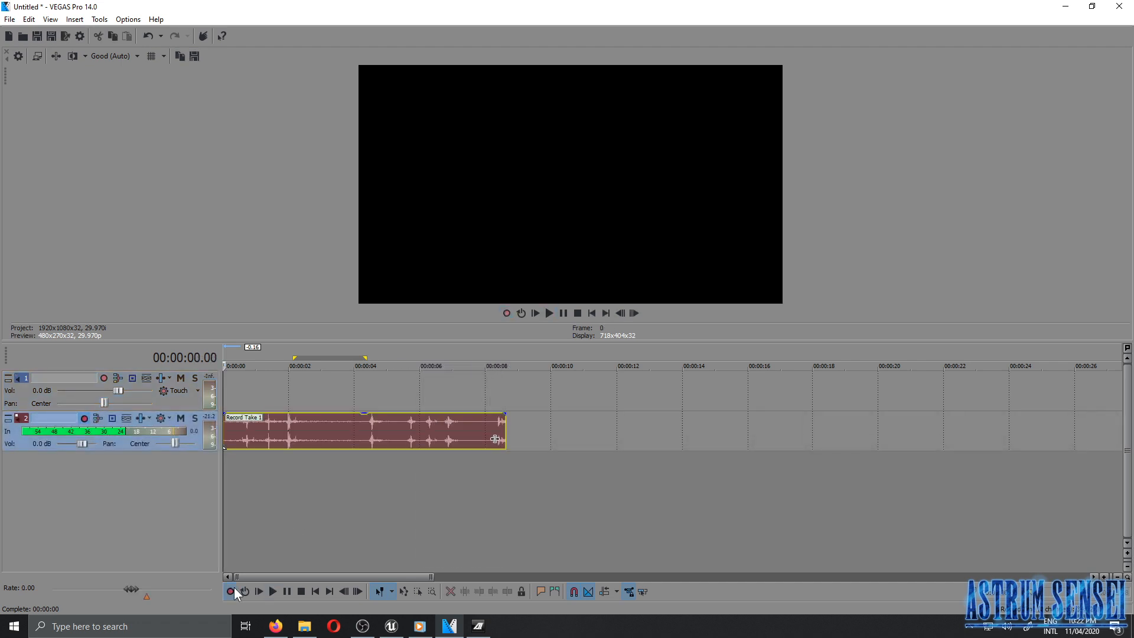
{"action": "left_click", "coordinate": [402, 456]}
{"action": "key", "text": "s"}
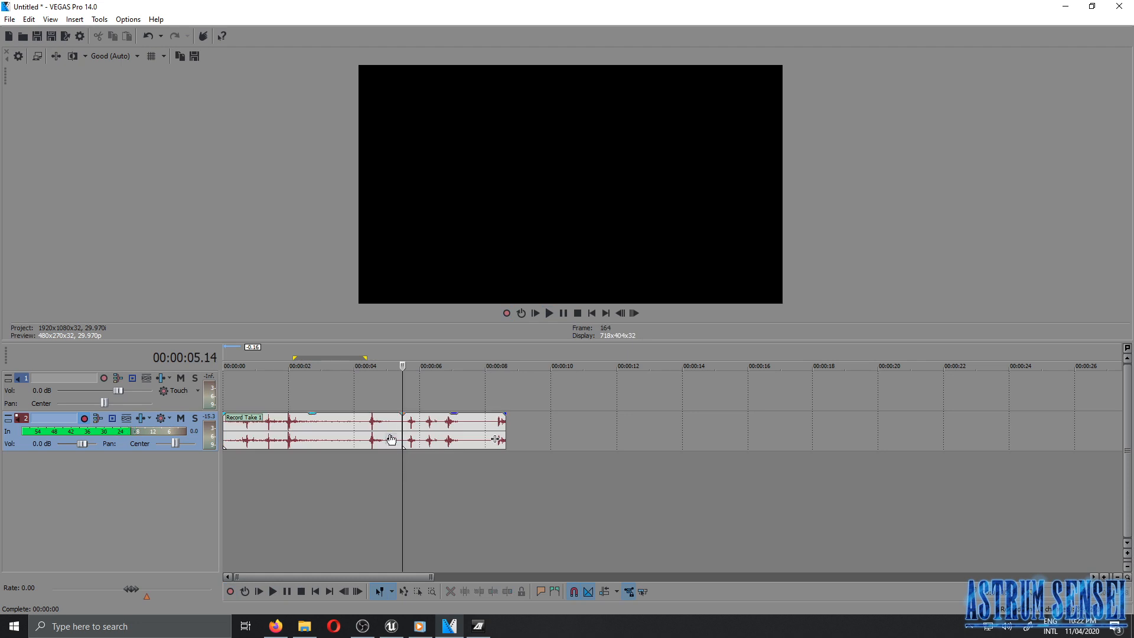
{"action": "left_click", "coordinate": [385, 435]}
{"action": "key", "text": "Delete"}
Move the remaining recorded clip to the start of the timeline and play it back.
{"action": "left_click_drag", "start_coordinate": [413, 445], "coordinate": [223, 463]}
{"action": "left_click", "coordinate": [223, 463]}
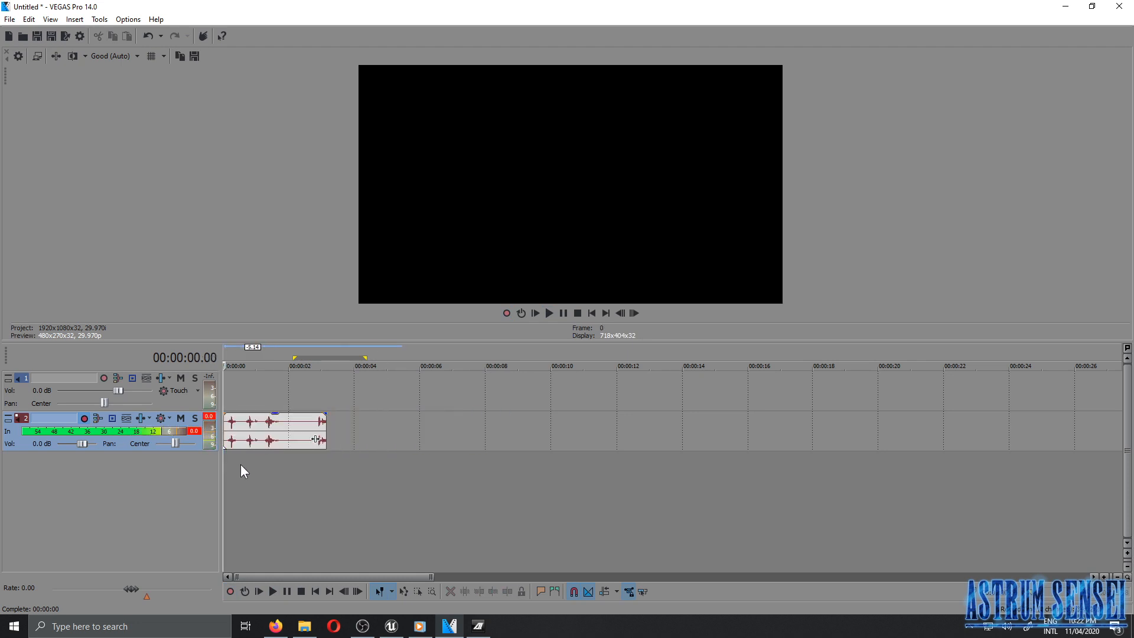
{"action": "key", "text": "space"}
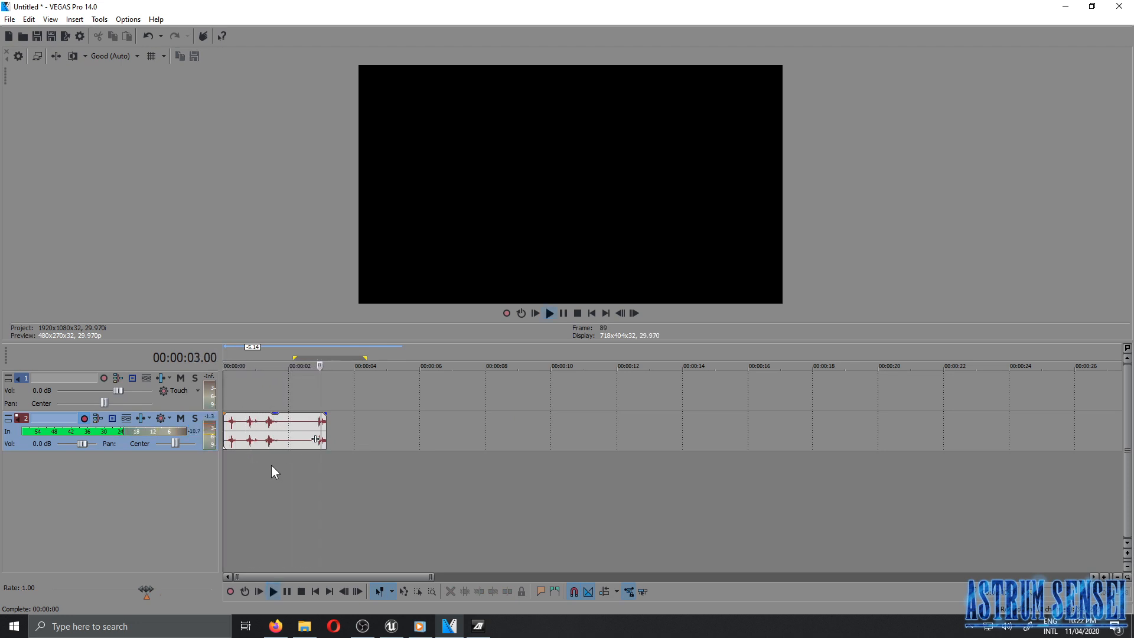
Split the clip at 00:00:02.08, remove the part after it and trim the end to just after the third sound.
{"action": "left_click", "coordinate": [297, 436]}
{"action": "key", "text": "space"}
{"action": "key", "text": "s"}
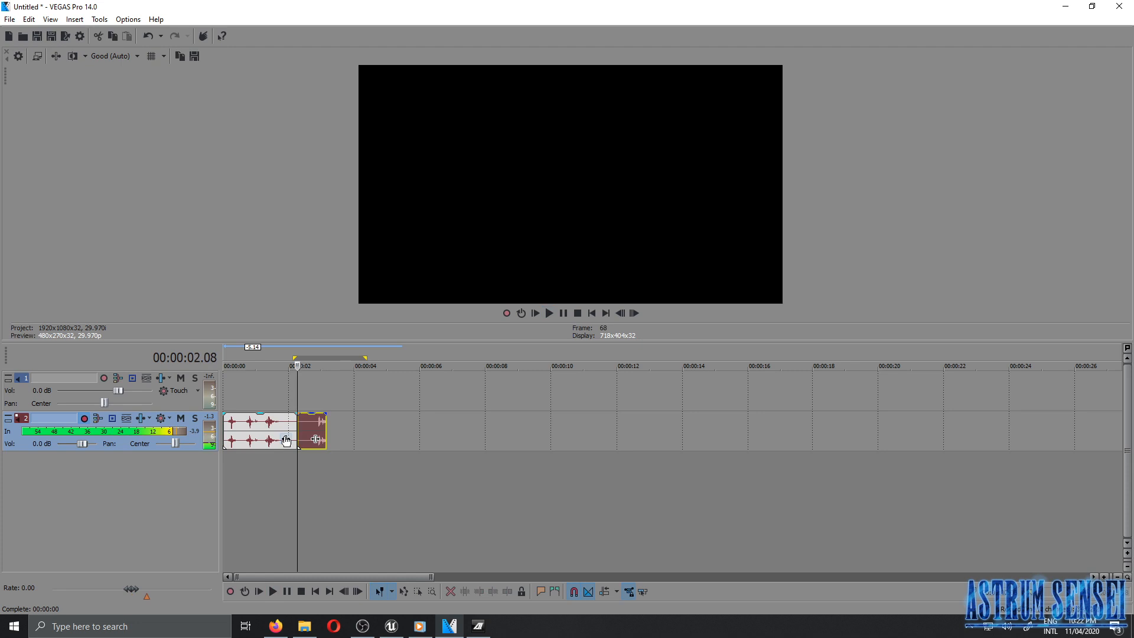
{"action": "left_click_drag", "start_coordinate": [295, 430], "coordinate": [283, 430]}
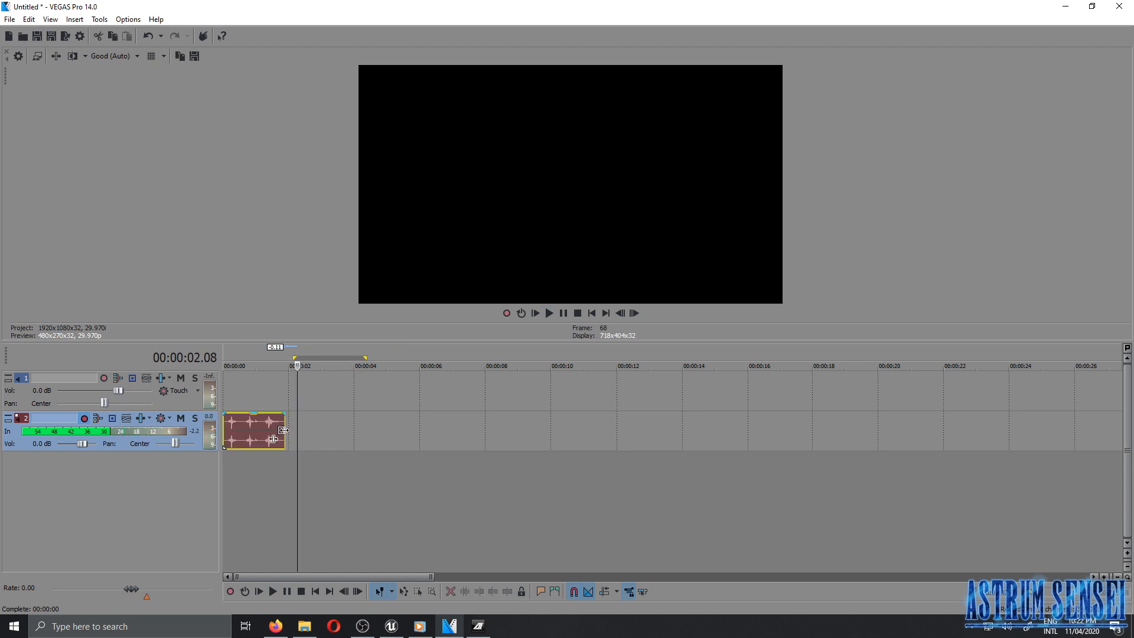
Split the trimmed clip at about 0.5 seconds, between the first and second recorded sounds.
{"action": "left_click", "coordinate": [240, 437]}
{"action": "scroll", "coordinate": [307, 463], "scroll_direction": "down", "scroll_amount": 1}
{"action": "key", "text": "s"}
{"action": "scroll", "coordinate": [331, 460], "scroll_direction": "up", "scroll_amount": 4}
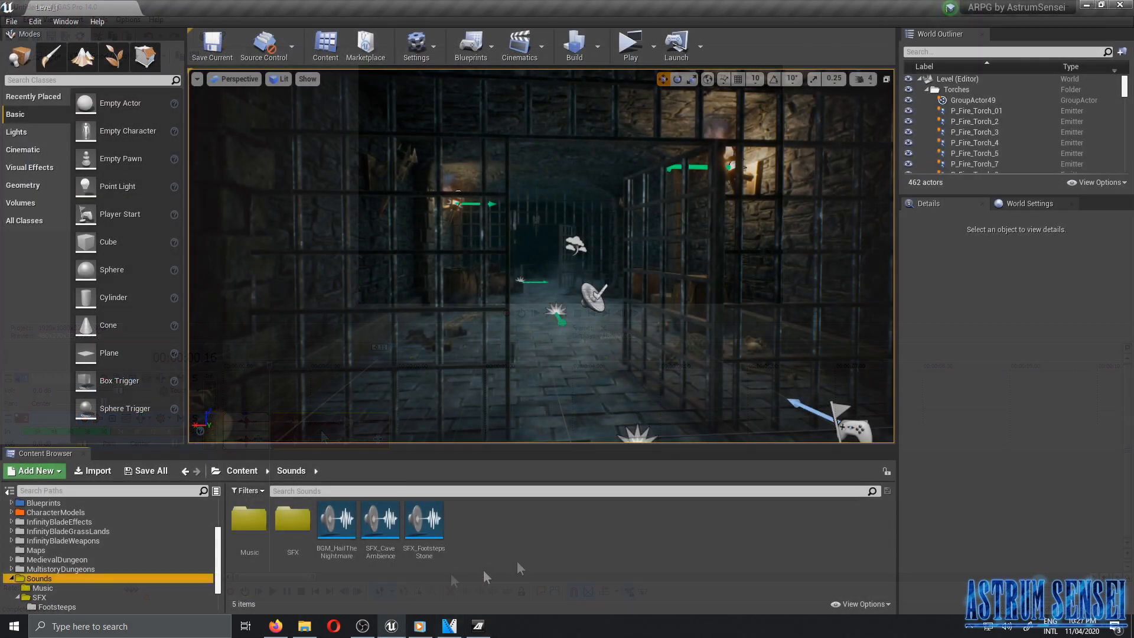
In the Unreal project, create a folder named VA inside Sounds and set its color to the existing yellow.
{"action": "right_click", "coordinate": [520, 570]}
{"action": "left_click", "coordinate": [573, 165]}
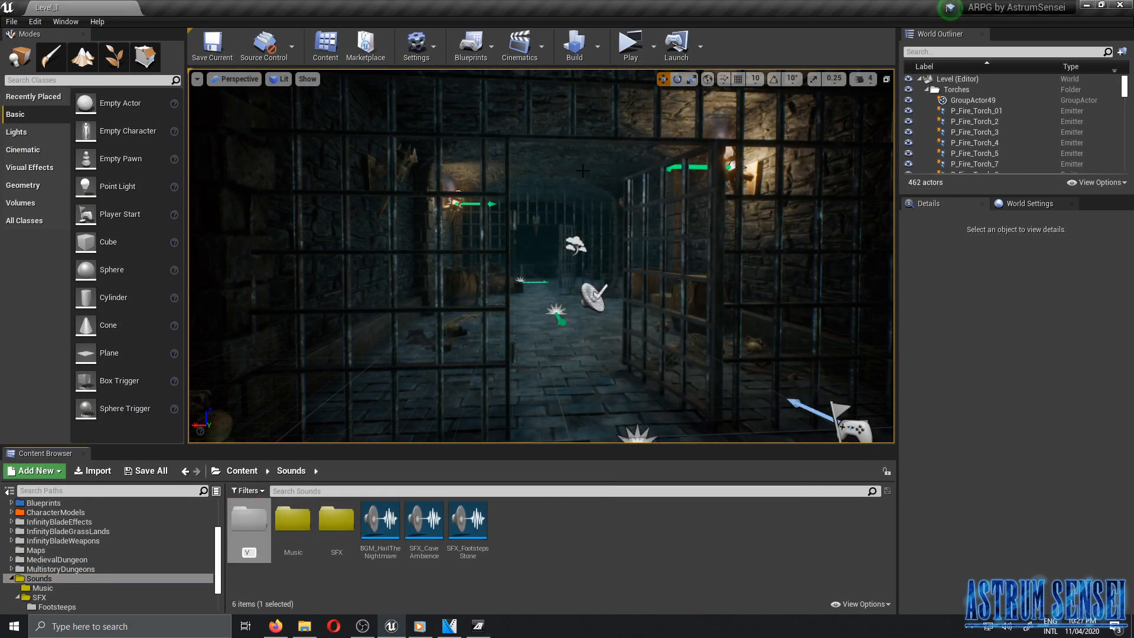
{"action": "type", "text": "VAQ"}
{"action": "key", "text": "BackSpace"}
{"action": "key", "text": "Return"}
{"action": "right_click", "coordinate": [336, 526]}
{"action": "mouse_move", "coordinate": [401, 350]}
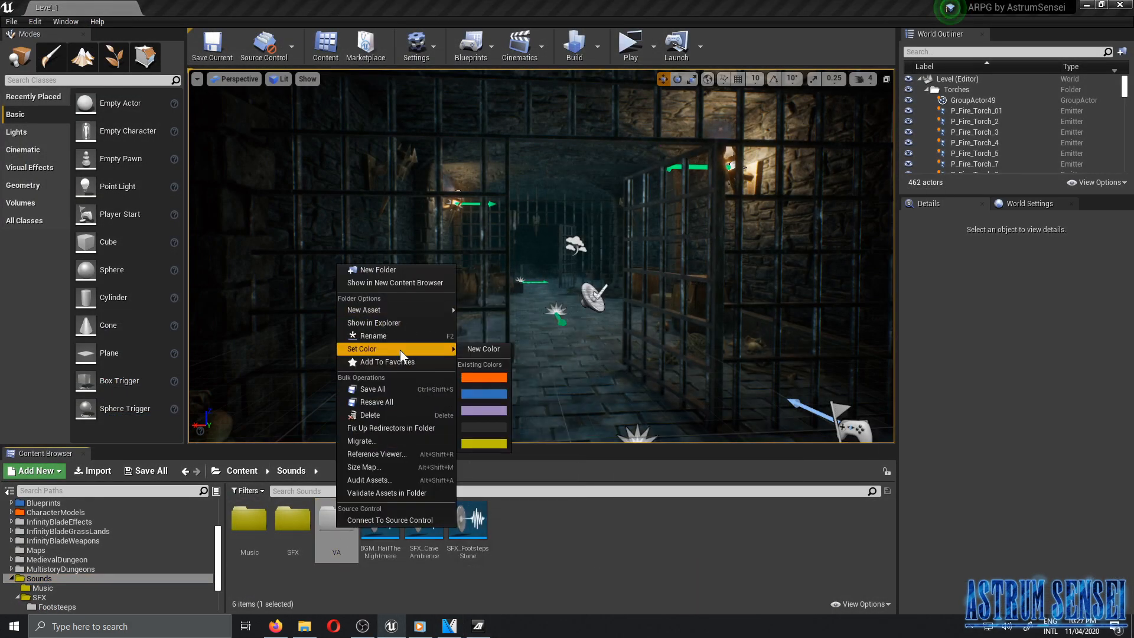
{"action": "left_click", "coordinate": [485, 444]}
Open the VA folder and import the recorded attack voice files into it from File Explorer.
{"action": "double_click", "coordinate": [339, 515]}
{"action": "left_click", "coordinate": [304, 626]}
{"action": "left_click_drag", "start_coordinate": [521, 106], "coordinate": [347, 572]}
{"action": "left_click", "coordinate": [249, 520]}
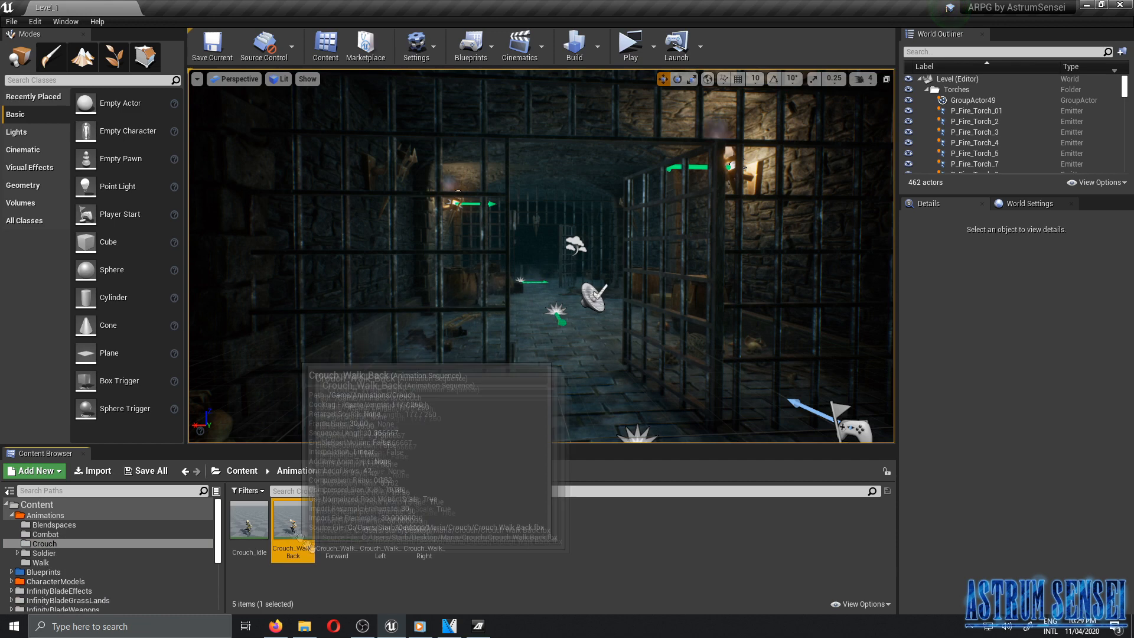
Open Light_Attack_1_Montage from the Combat folder and add a Play Sound notify at about frame 21, after sword_sound.
{"action": "left_click", "coordinate": [68, 535]}
{"action": "double_click", "coordinate": [818, 520]}
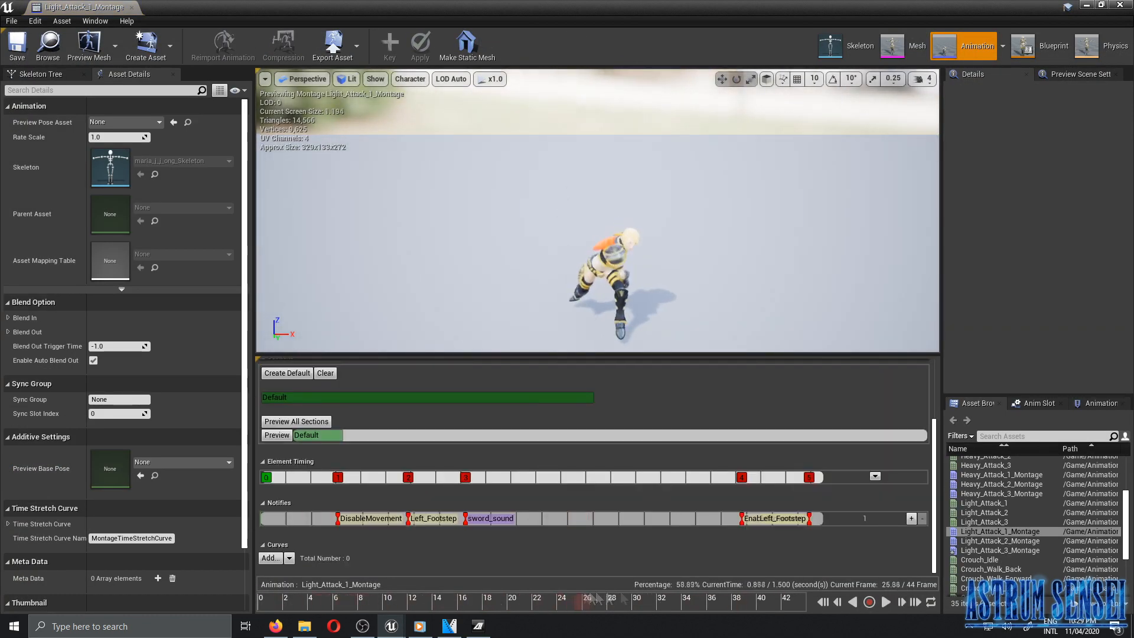
{"action": "right_click", "coordinate": [519, 520]}
{"action": "right_click", "coordinate": [522, 523]}
{"action": "mouse_move", "coordinate": [551, 536]}
{"action": "left_click", "coordinate": [685, 537]}
Assign AtackVA_1 to Light_Attack_1_Montage's new Play Sound notify and play the montage to hear it.
{"action": "left_click", "coordinate": [548, 520]}
{"action": "left_click", "coordinate": [1084, 144]}
{"action": "left_click", "coordinate": [998, 326]}
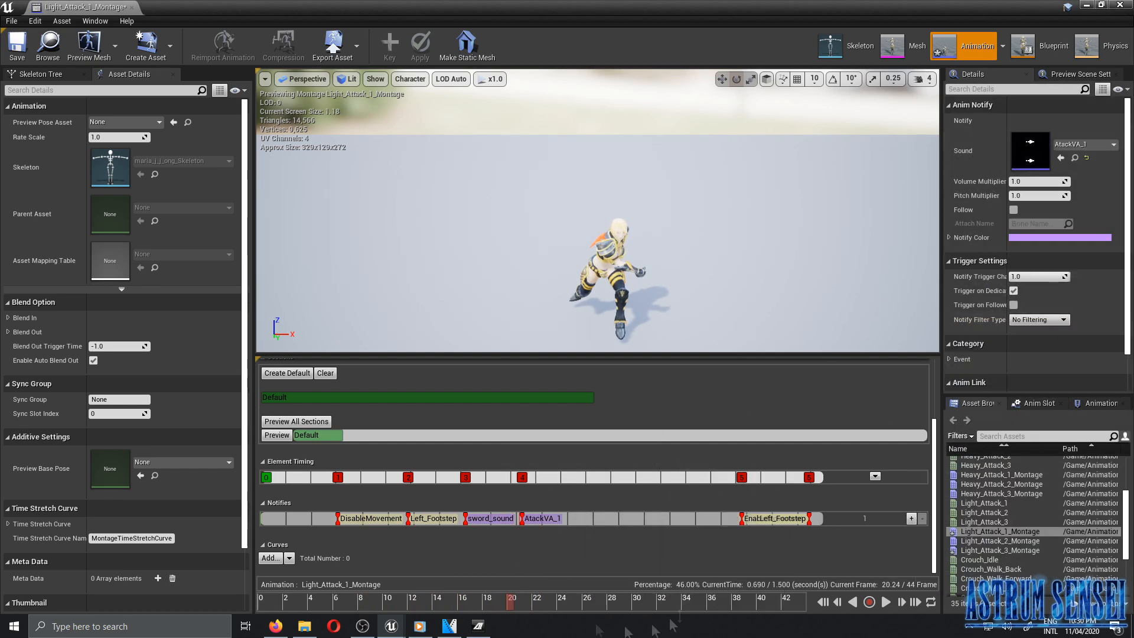
{"action": "left_click", "coordinate": [885, 602]}
{"action": "left_click", "coordinate": [886, 603]}
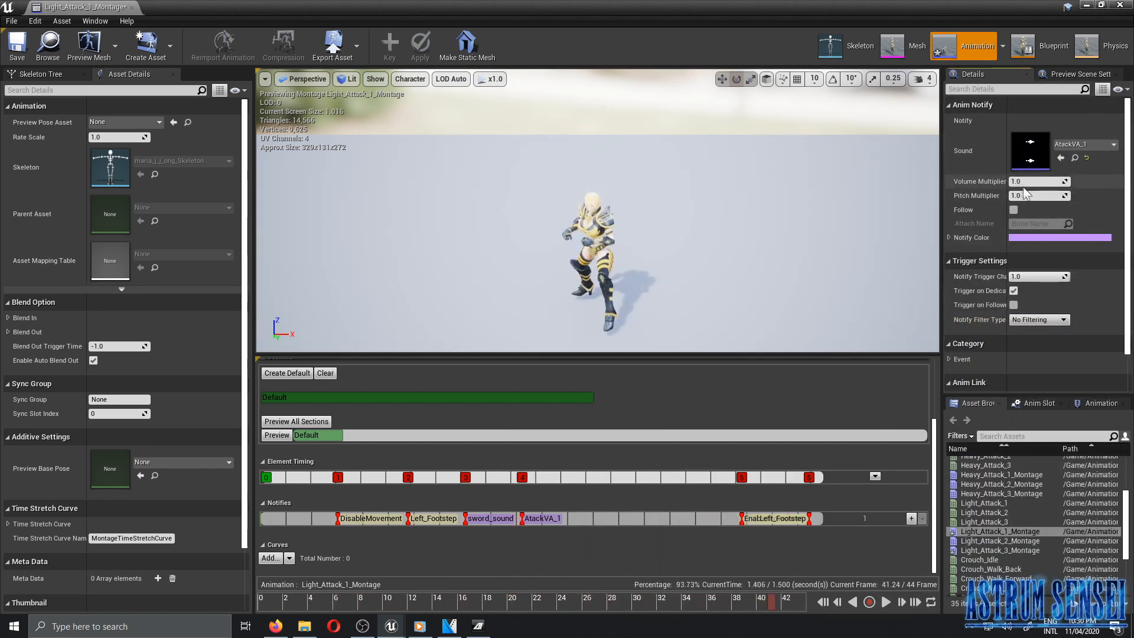
Set the AtackVA_1 notify's Pitch Multiplier to 2 and play the montage again.
{"action": "left_click", "coordinate": [1027, 196]}
{"action": "type", "text": "2"}
{"action": "key", "text": "Return"}
{"action": "left_click", "coordinate": [885, 601]}
{"action": "left_click", "coordinate": [1041, 196]}
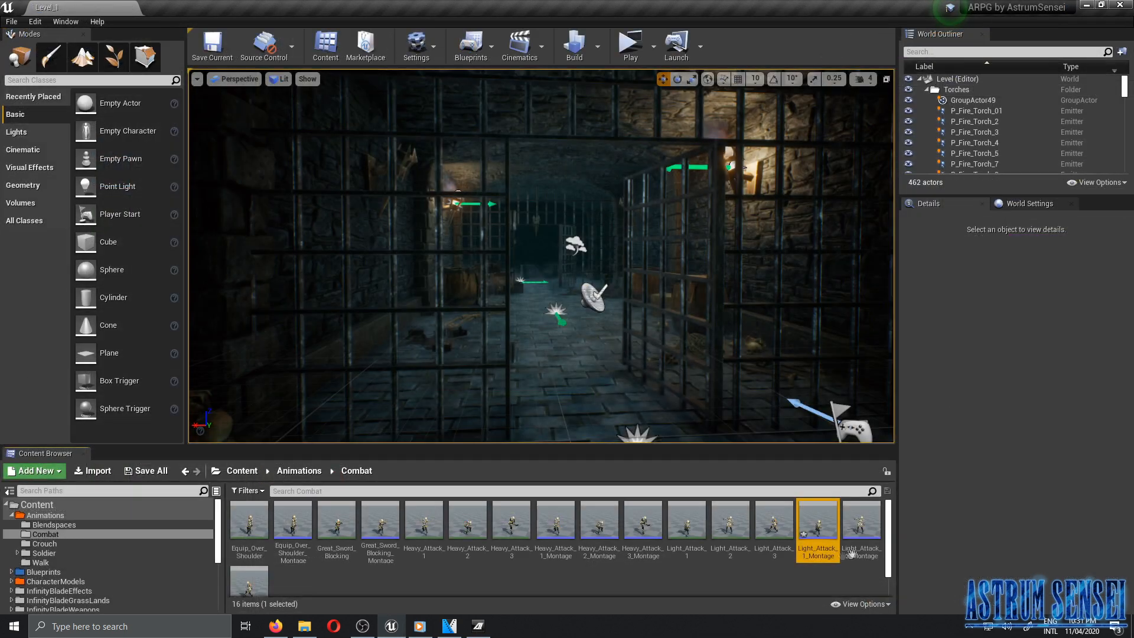
Open Light_Attack_2_Montage, add a Play Sound notify at about frame 31 and assign it the next attack voice clip.
{"action": "left_click", "coordinate": [860, 528]}
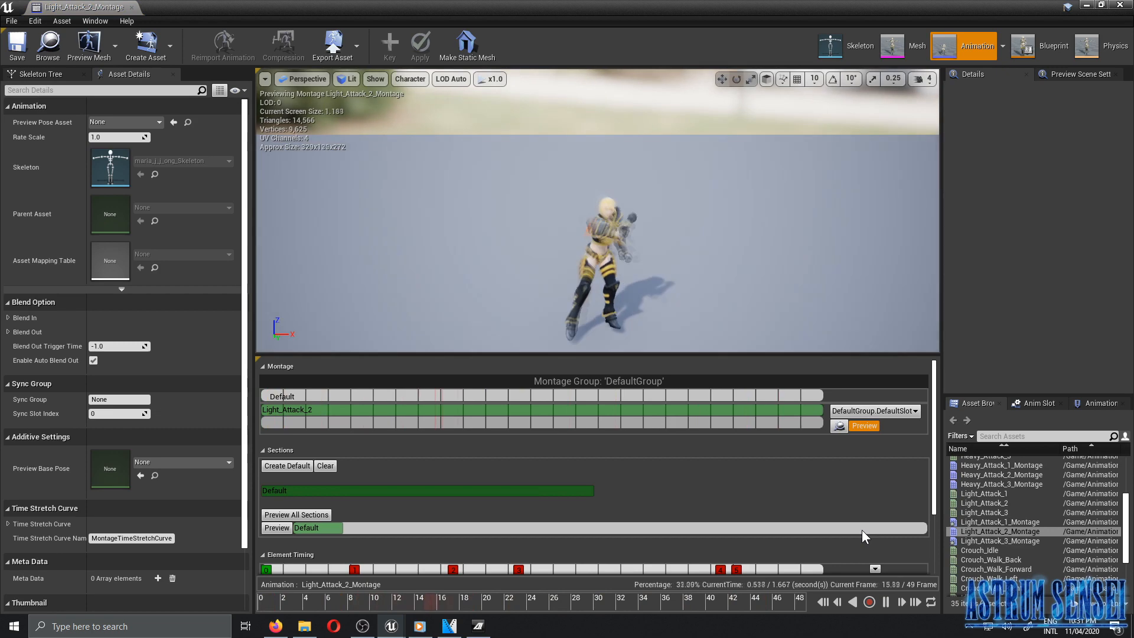
{"action": "scroll", "coordinate": [860, 531], "scroll_direction": "down", "scroll_amount": 3}
{"action": "right_click", "coordinate": [607, 520]}
{"action": "left_click", "coordinate": [726, 554]}
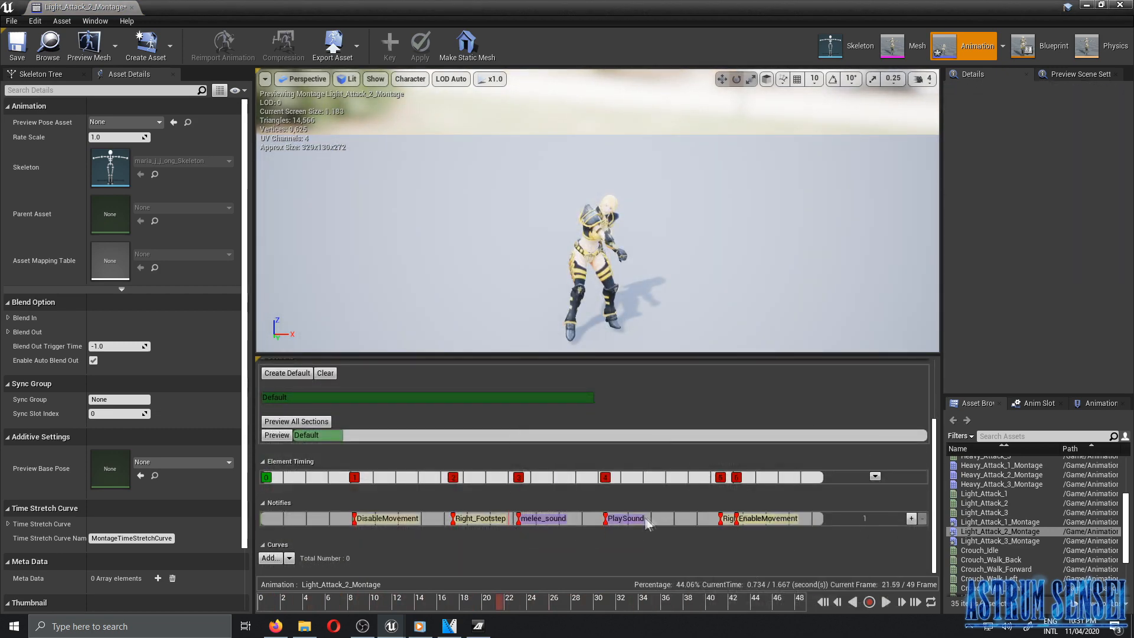
{"action": "left_click", "coordinate": [1085, 144]}
{"action": "left_click", "coordinate": [1007, 351]}
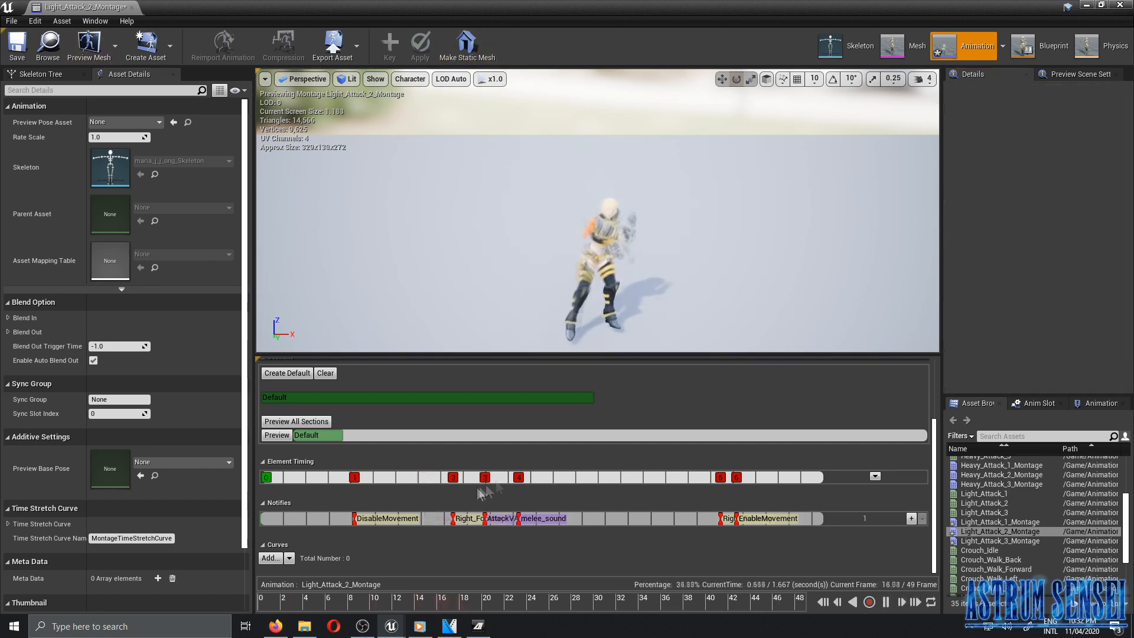
Open Light_Attack_3_Montage, add a Play Sound notify, assign it an attack voice clip and move it earlier, near animal_melee_sound.
{"action": "double_click", "coordinate": [1000, 540]}
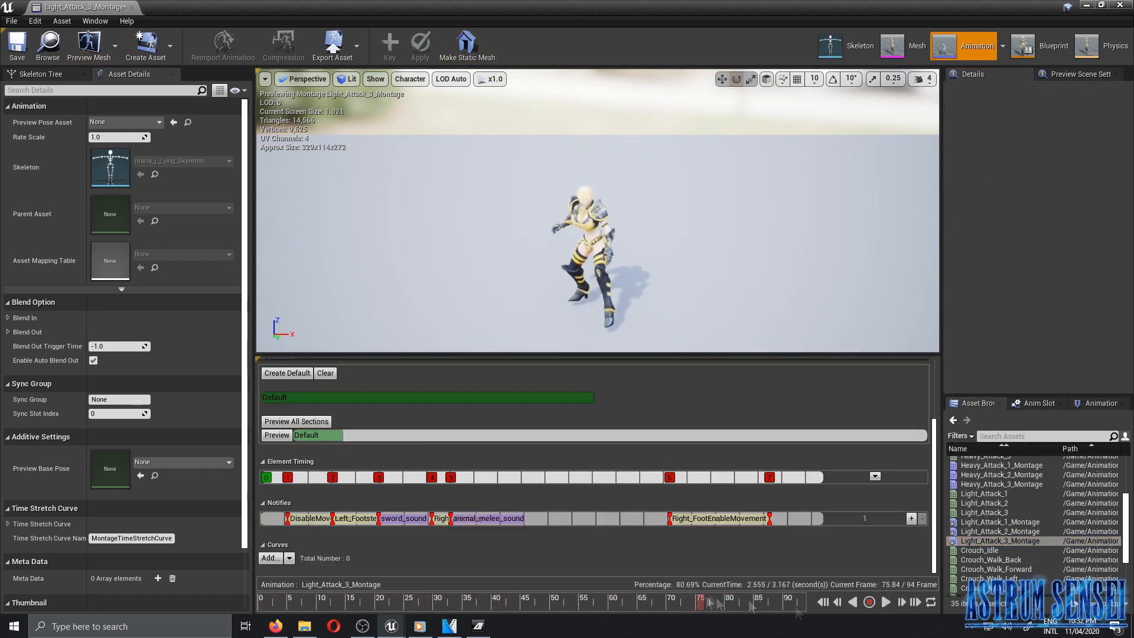
{"action": "left_click_drag", "start_coordinate": [546, 603], "coordinate": [542, 603]}
{"action": "right_click", "coordinate": [545, 519]}
{"action": "mouse_move", "coordinate": [576, 537]}
{"action": "left_click", "coordinate": [678, 554]}
{"action": "left_click", "coordinate": [1075, 145]}
{"action": "left_click", "coordinate": [1007, 366]}
{"action": "left_click_drag", "start_coordinate": [568, 520], "coordinate": [462, 519]}
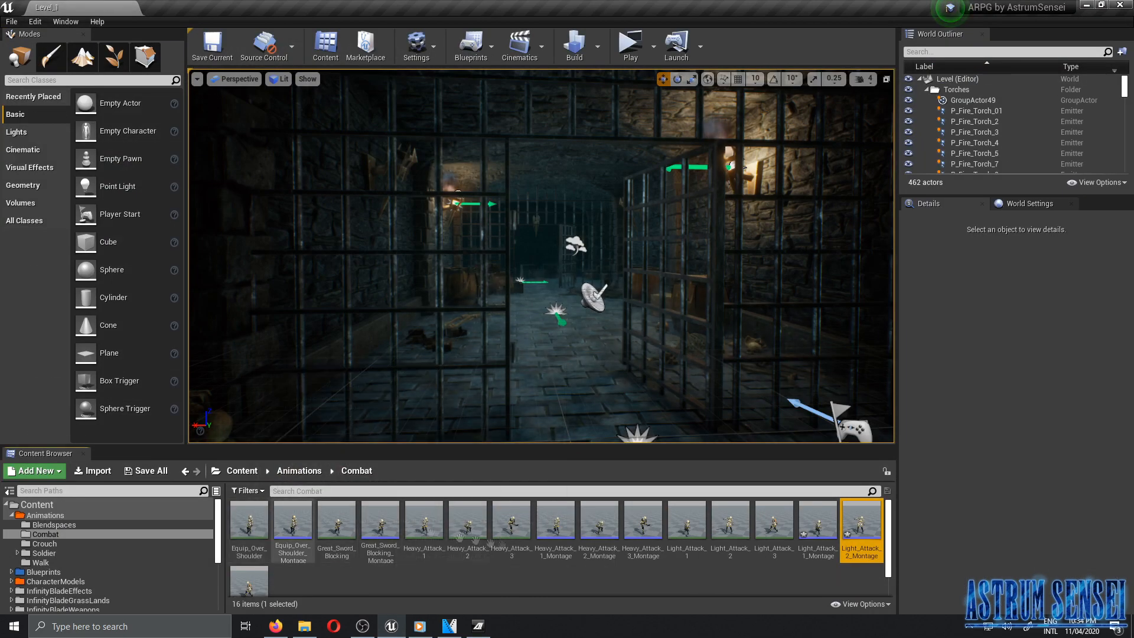
Play the level in a maximized game preview to test the light attack sounds.
{"action": "left_click", "coordinate": [630, 46]}
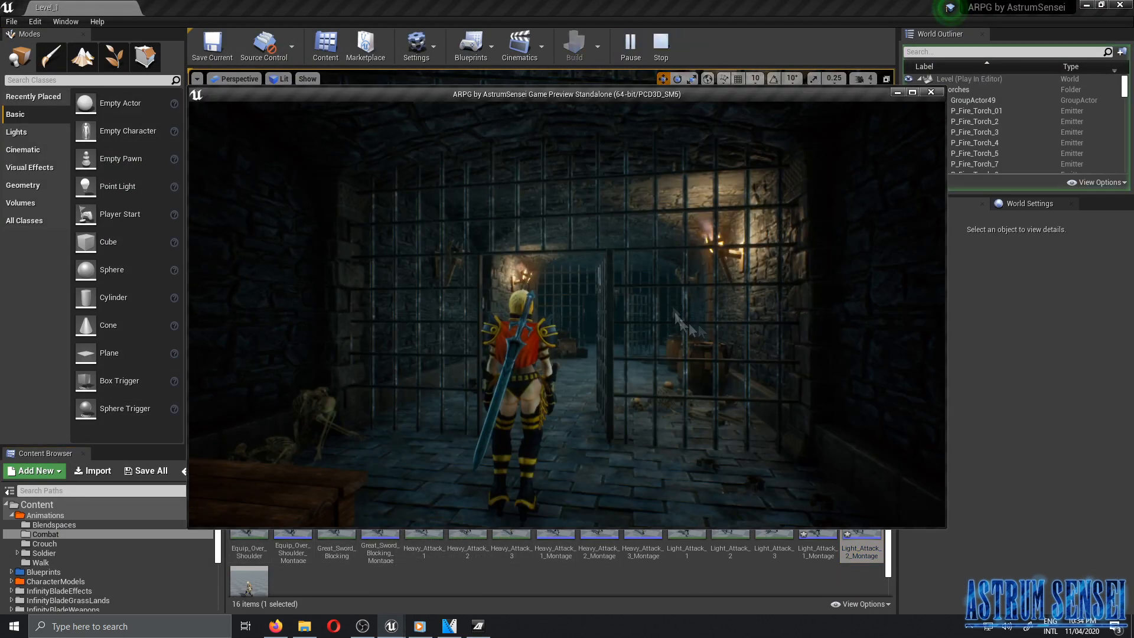
{"action": "double_click", "coordinate": [749, 95]}
{"action": "left_click", "coordinate": [749, 318]}
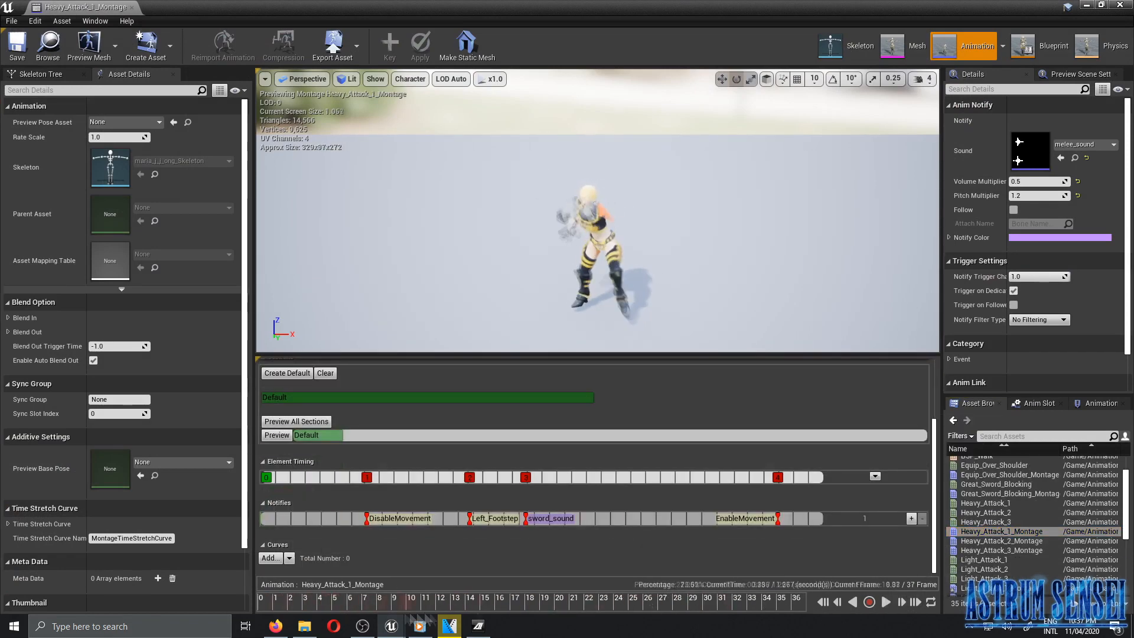
Add a Play Sound notify at about frame 13 in Heavy_Attack_1_Montage, just before Left_Footstep, and browse the available sounds for it.
{"action": "right_click", "coordinate": [455, 517]}
{"action": "left_click", "coordinate": [584, 544]}
{"action": "left_click", "coordinate": [1086, 144]}
{"action": "scroll", "coordinate": [1007, 354], "scroll_direction": "down", "scroll_amount": 3}
{"action": "scroll", "coordinate": [1006, 354], "scroll_direction": "up", "scroll_amount": 2}
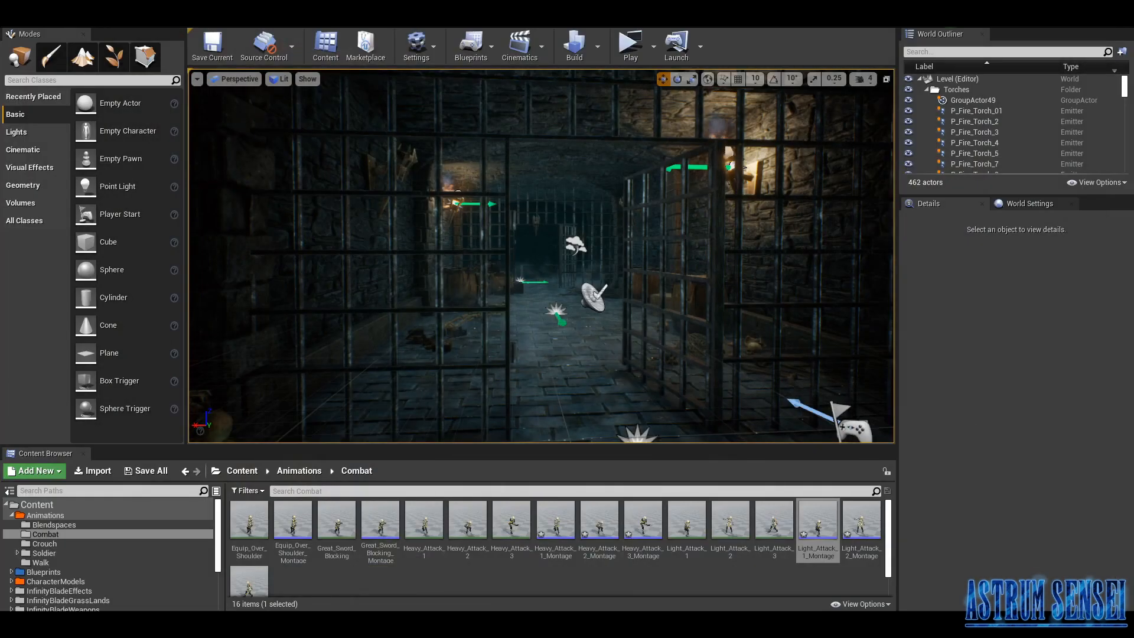
Play the level and walk the character forward through the open cell gate to test the sounds.
{"action": "key", "text": "alt+p"}
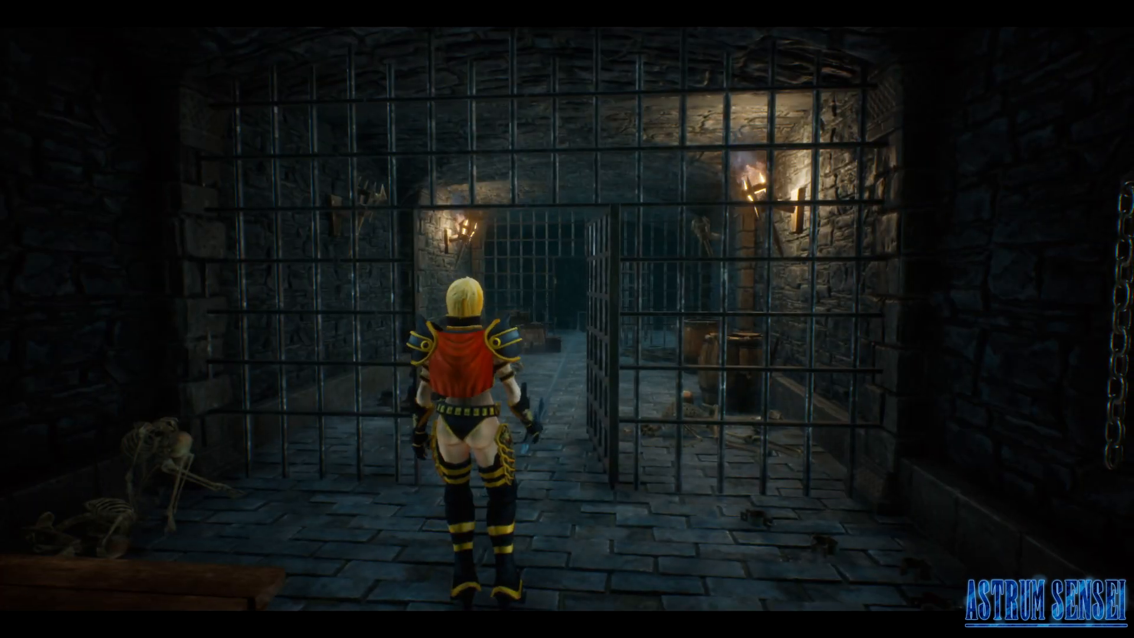
{"action": "key", "text": "w"}
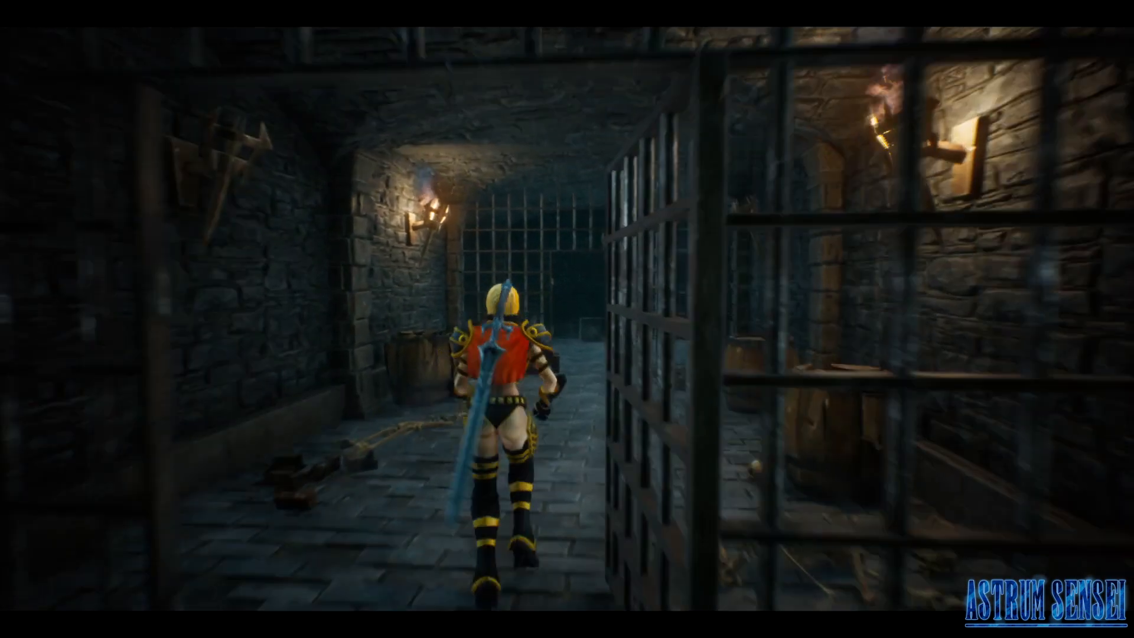